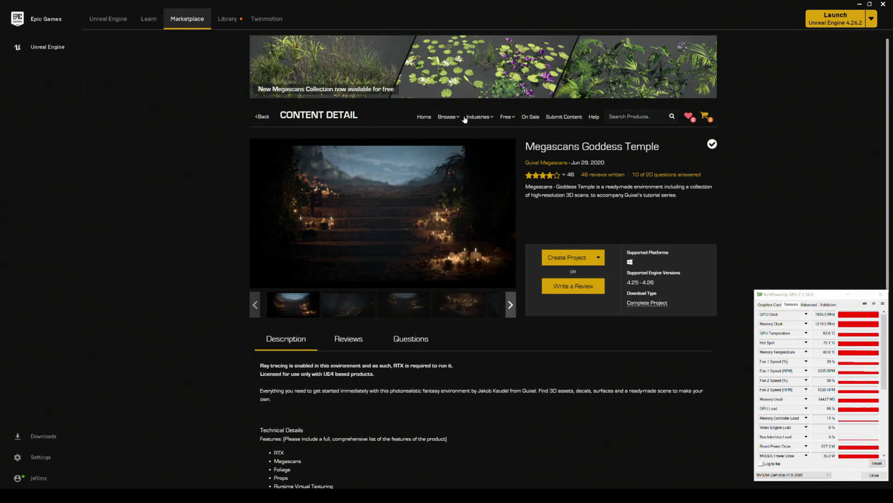
Browse the Marketplace's free Megascans listings and open the Megascans Goddess Temple product page.
{"action": "mouse_move", "coordinate": [501, 120]}
{"action": "left_click", "coordinate": [518, 146]}
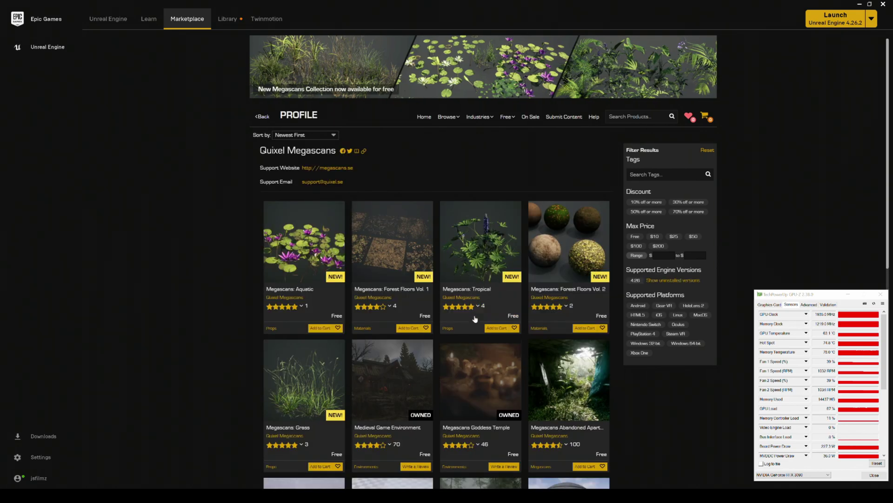
{"action": "left_click", "coordinate": [462, 378]}
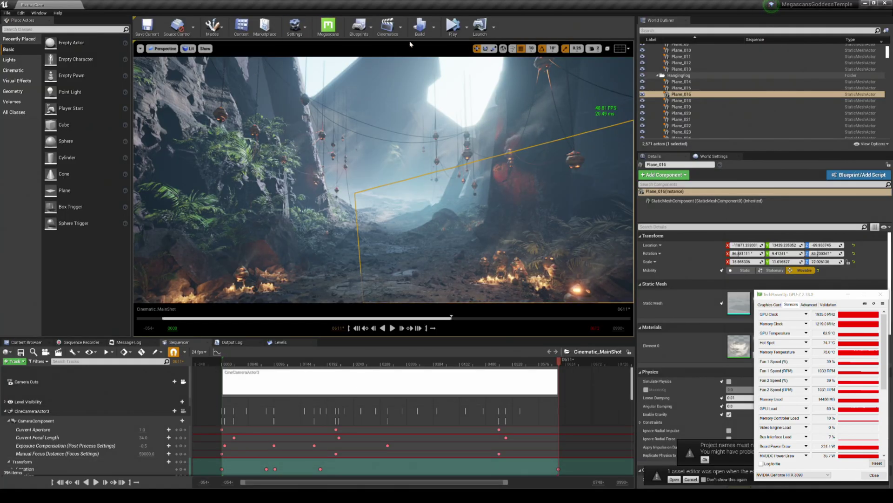
Clear the Plane_016 selection, briefly checking the Cinematics list and Viewport Options menu.
{"action": "left_click", "coordinate": [387, 26]}
{"action": "left_click", "coordinate": [419, 118]}
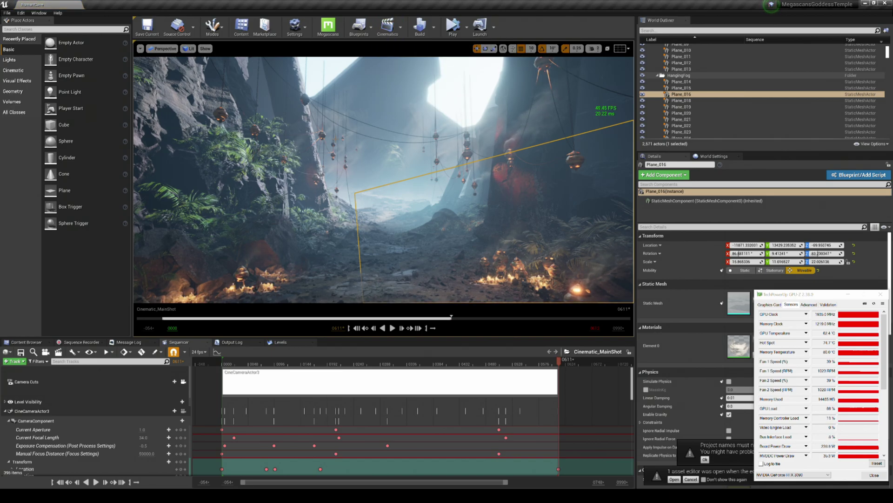
{"action": "key", "text": "Escape"}
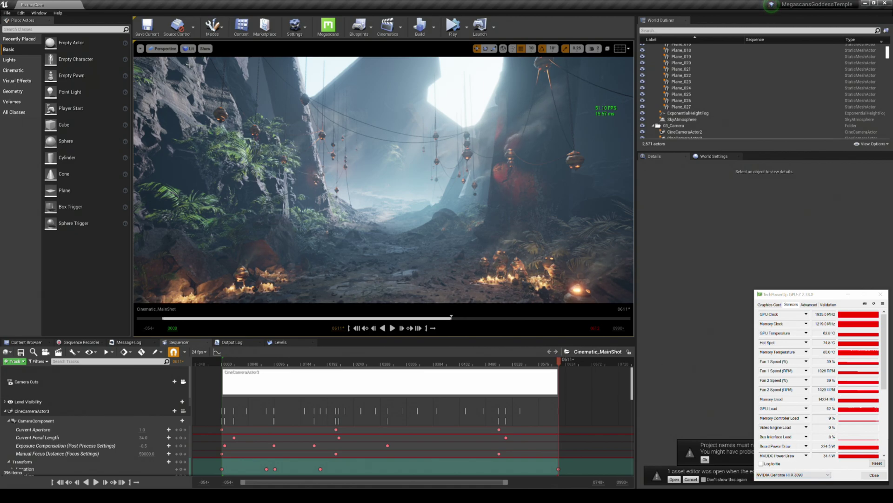
{"action": "left_click", "coordinate": [140, 48]}
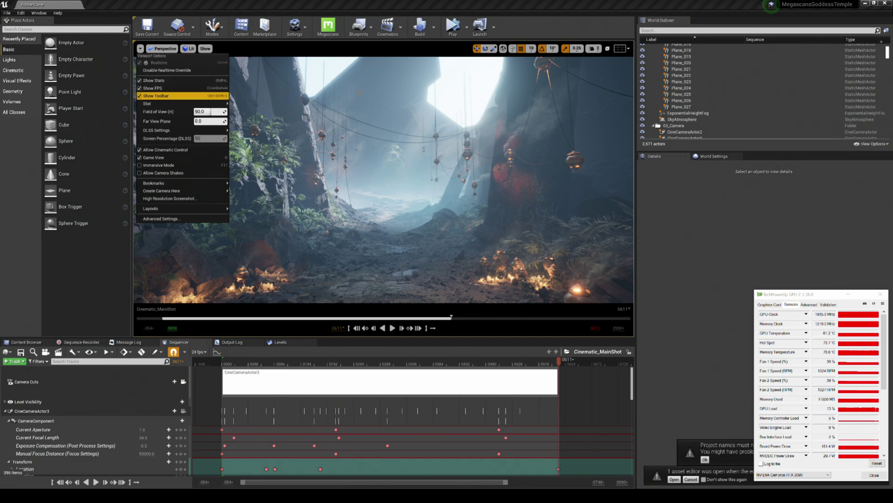
{"action": "left_click", "coordinate": [598, 30]}
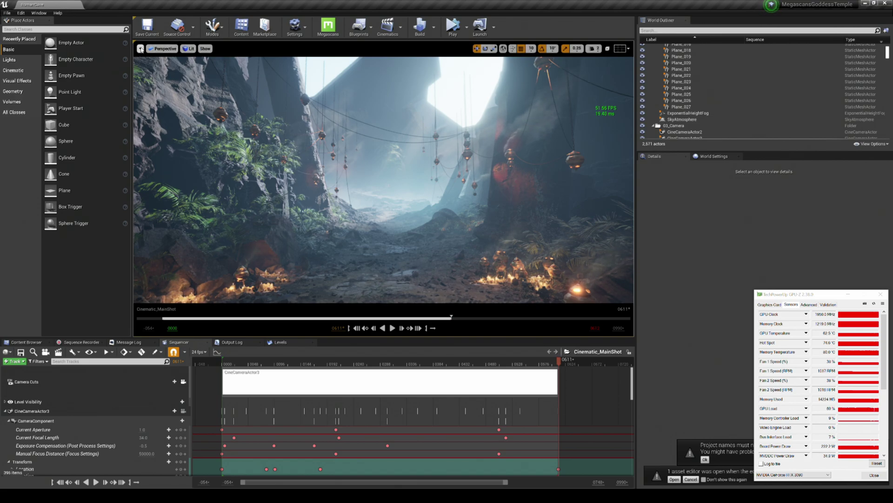
Choose a DLSS mode from the viewport's DLSS Settings.
{"action": "left_click", "coordinate": [140, 49]}
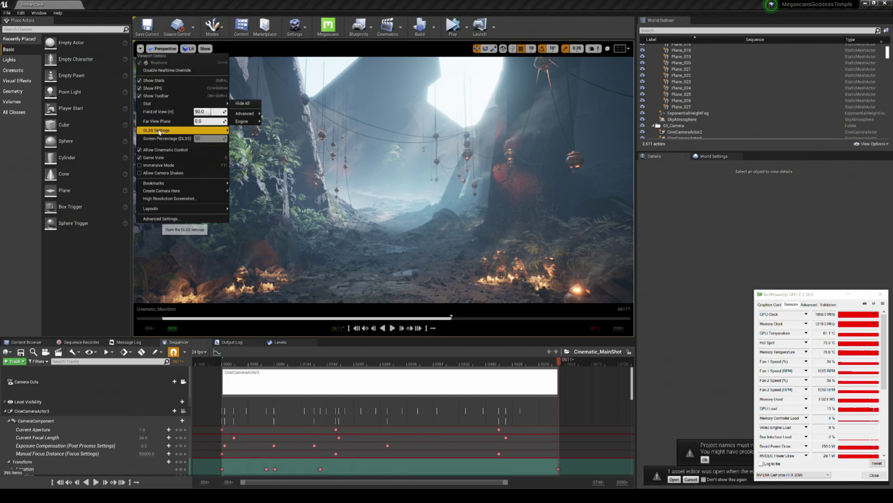
{"action": "mouse_move", "coordinate": [223, 131]}
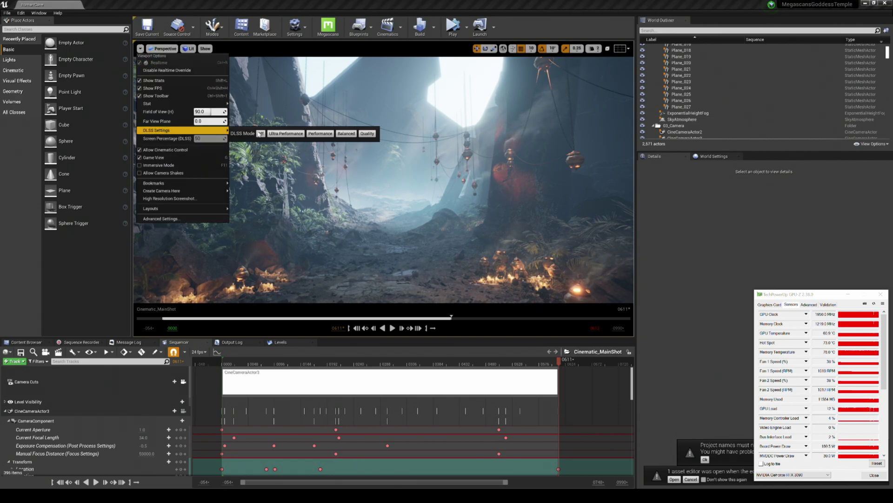
{"action": "left_click", "coordinate": [439, 51]}
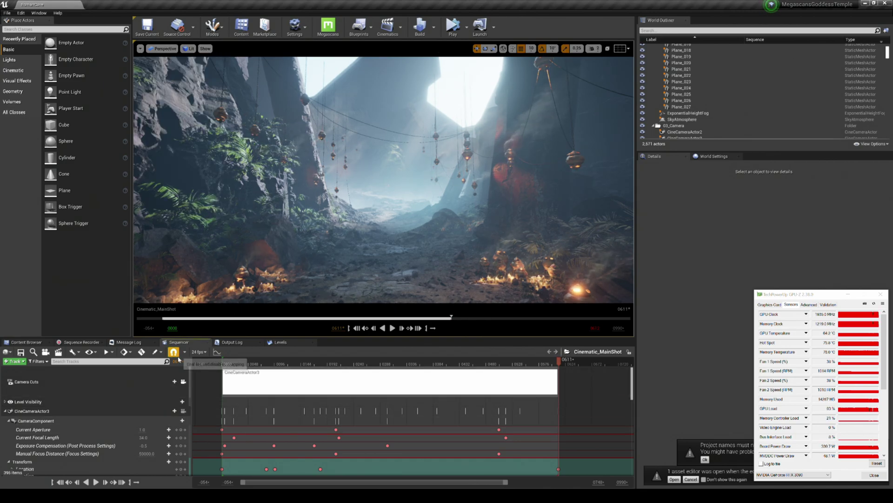
Play Cinematic_MainShot from frame 0001 in full-screen, pausing and resuming once.
{"action": "key", "text": "Up"}
{"action": "left_click", "coordinate": [392, 328]}
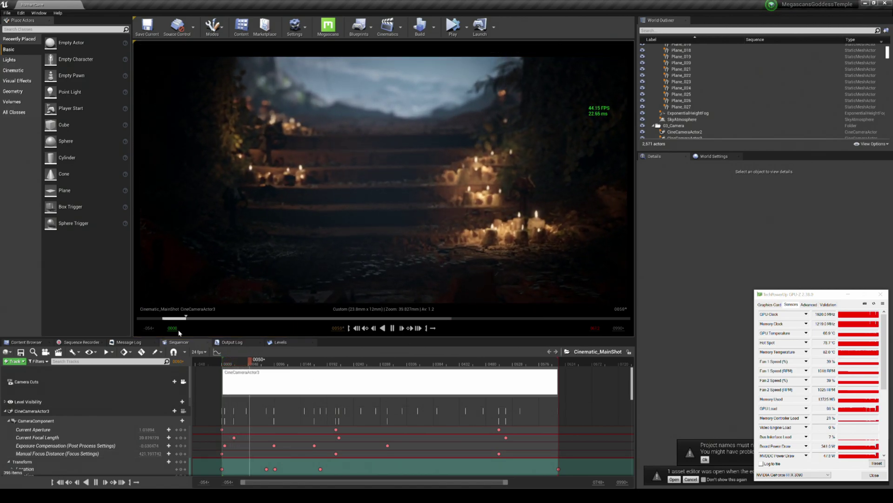
{"action": "key", "text": "F11"}
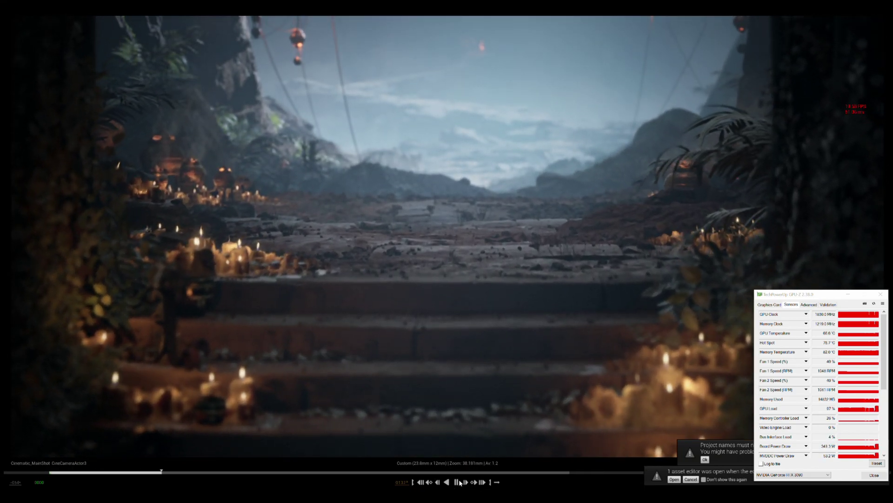
{"action": "left_click", "coordinate": [456, 481]}
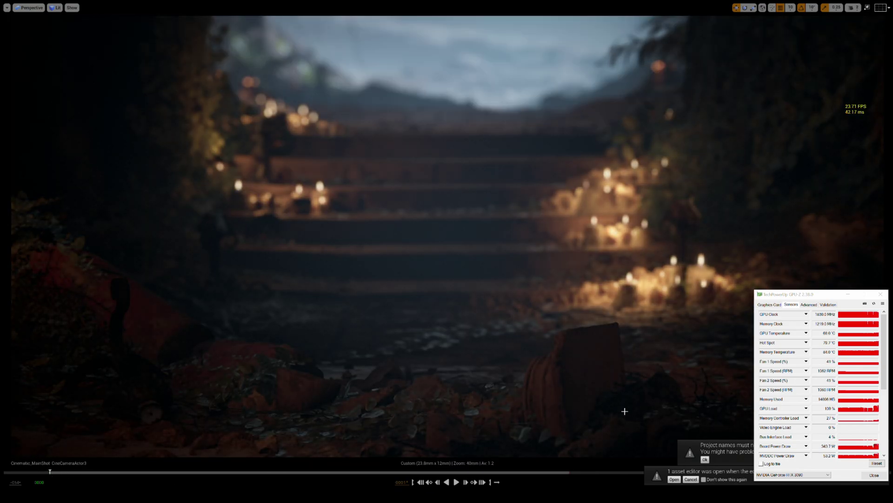
{"action": "left_click", "coordinate": [455, 482]}
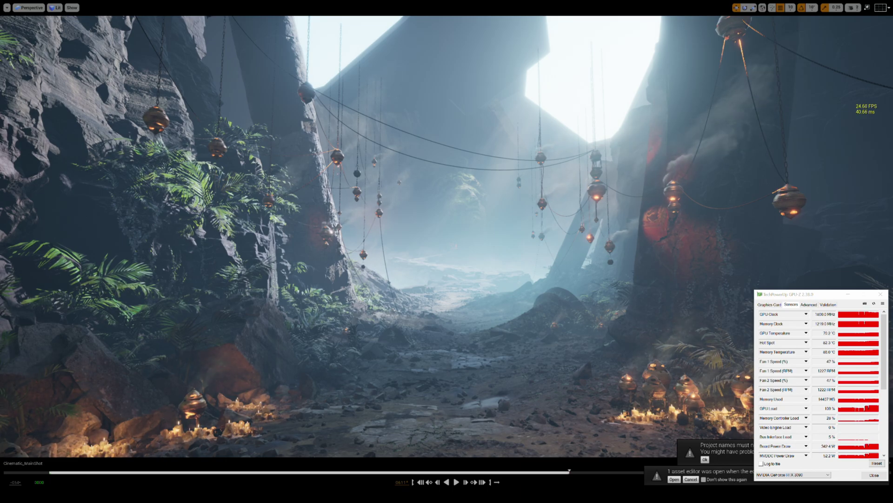
Exit full-screen and set the viewport's DLSS mode to Ultra Performance.
{"action": "key", "text": "F11"}
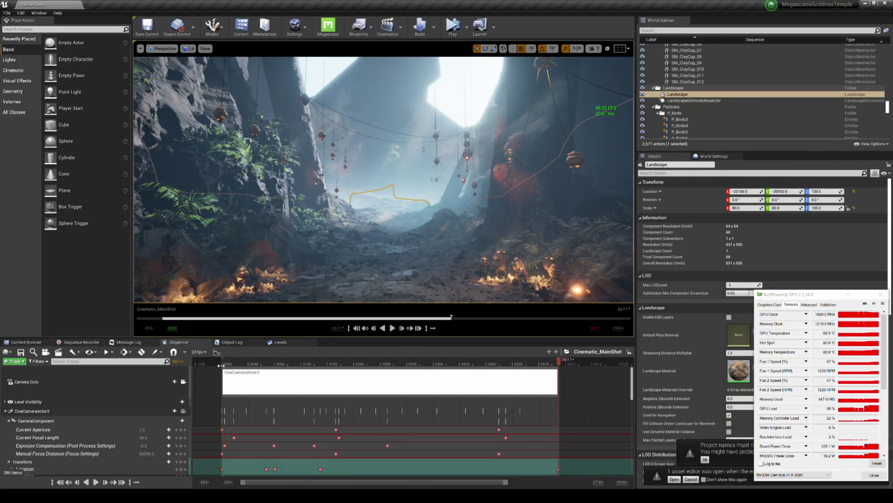
{"action": "left_click", "coordinate": [140, 48]}
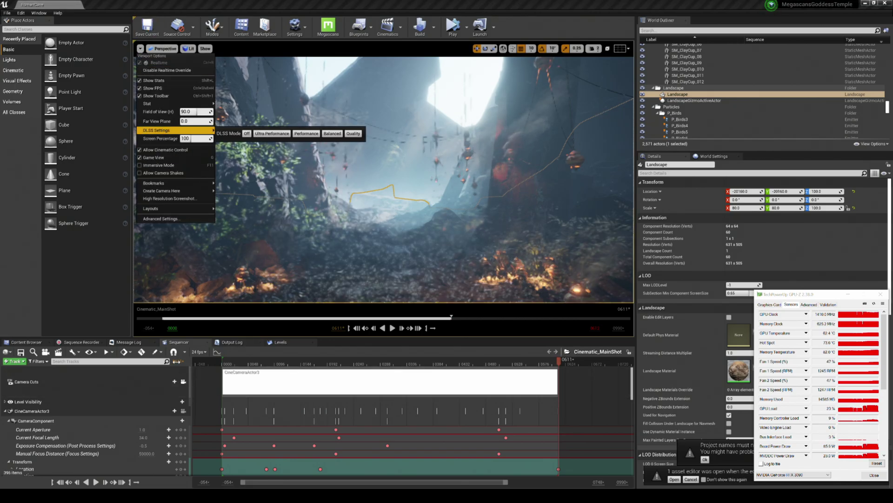
{"action": "left_click", "coordinate": [451, 318]}
Replay Cinematic_MainShot from frame 0001 in the full-screen viewport.
{"action": "left_click", "coordinate": [356, 327]}
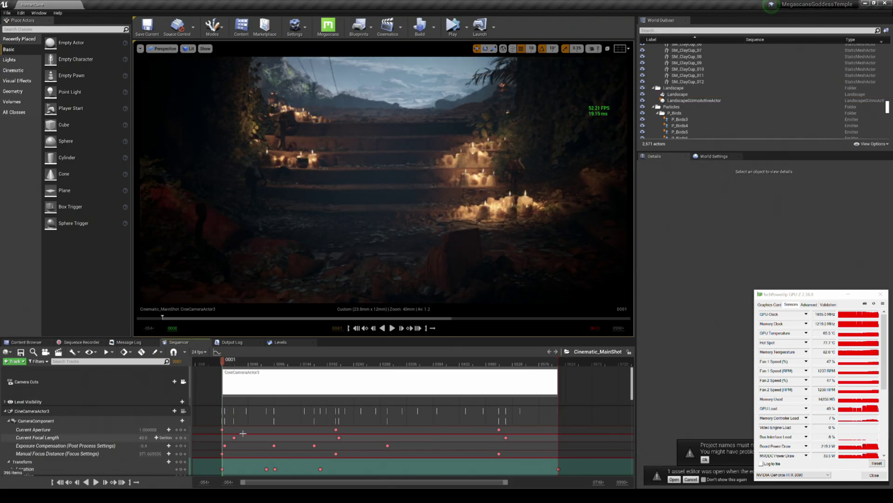
{"action": "left_click", "coordinate": [393, 328]}
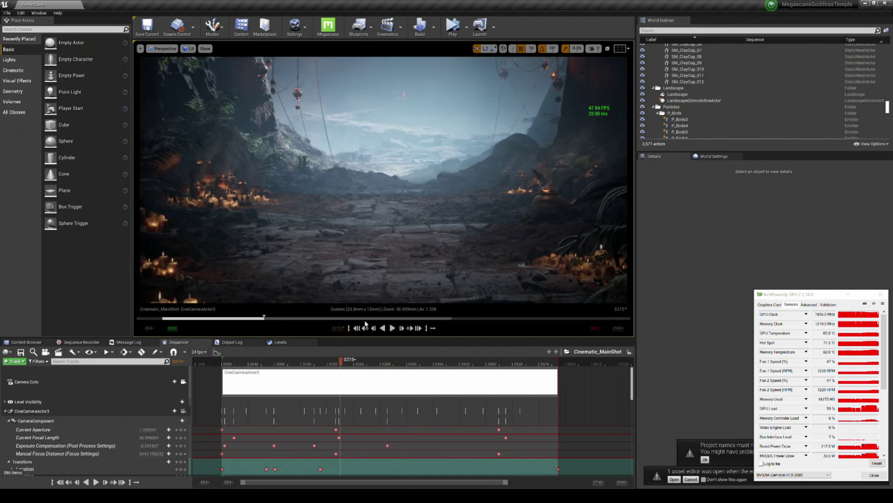
{"action": "key", "text": "F11"}
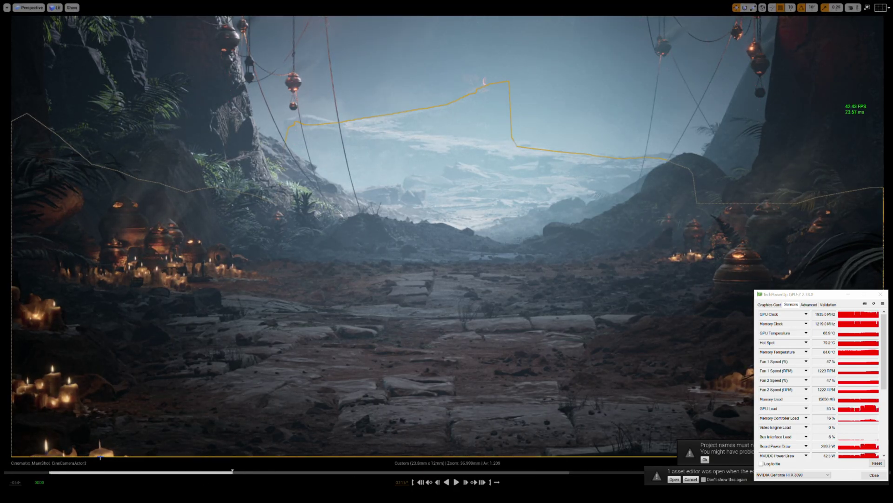
{"action": "left_click", "coordinate": [50, 472]}
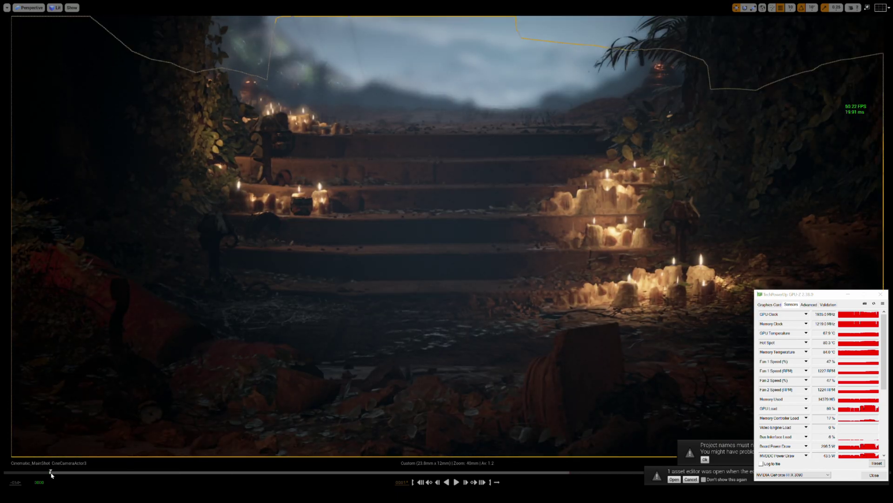
{"action": "left_click", "coordinate": [457, 482]}
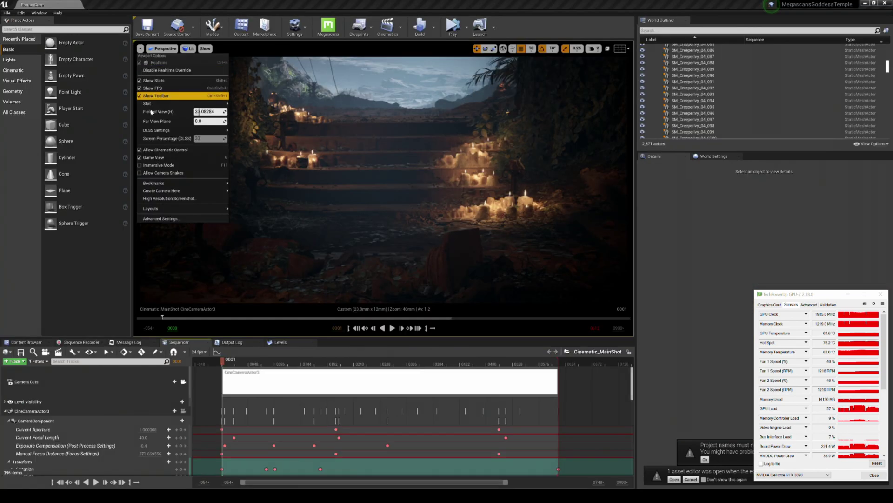
Switch DLSS to a higher-quality mode and start the sequence in full-screen.
{"action": "mouse_move", "coordinate": [209, 131]}
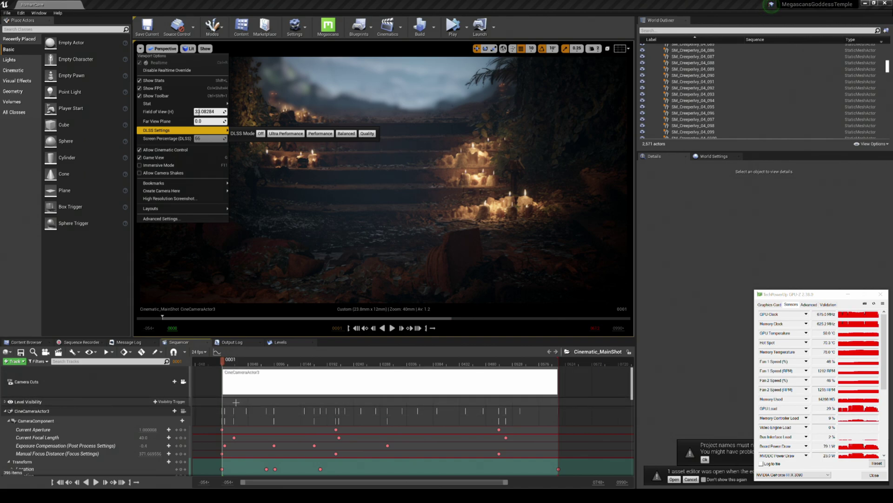
{"action": "left_click", "coordinate": [235, 402]}
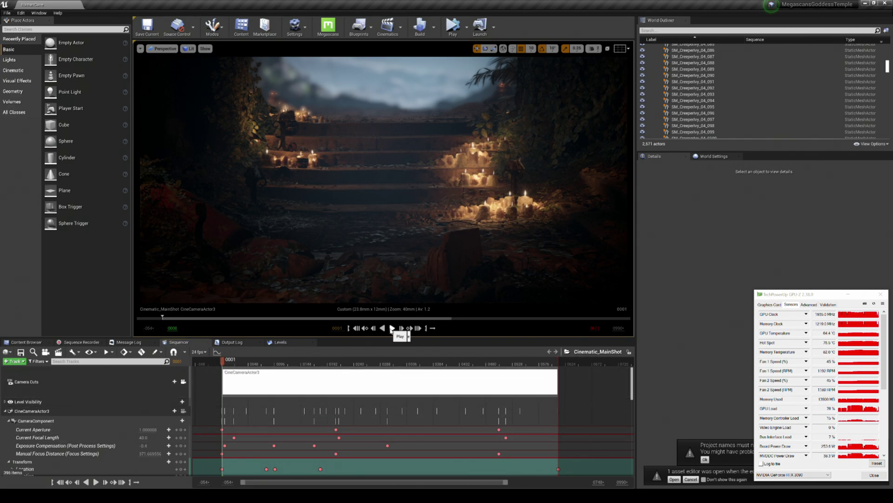
{"action": "left_click", "coordinate": [391, 328]}
{"action": "key", "text": "F11"}
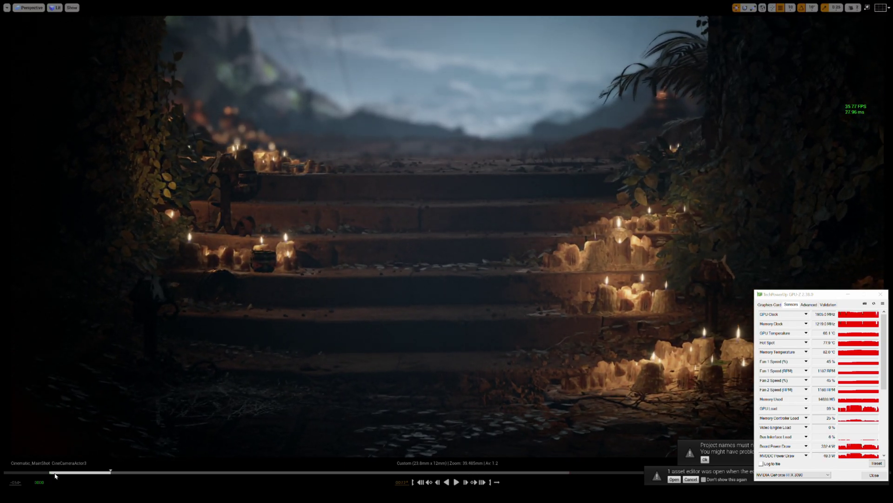
Replay MainShot from near the start and pause it at frame 0611.
{"action": "left_click", "coordinate": [53, 473]}
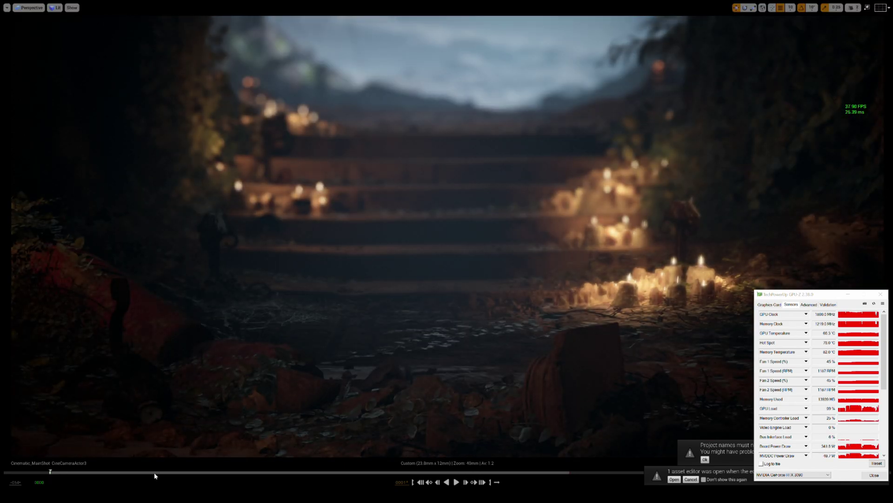
{"action": "left_click", "coordinate": [456, 482]}
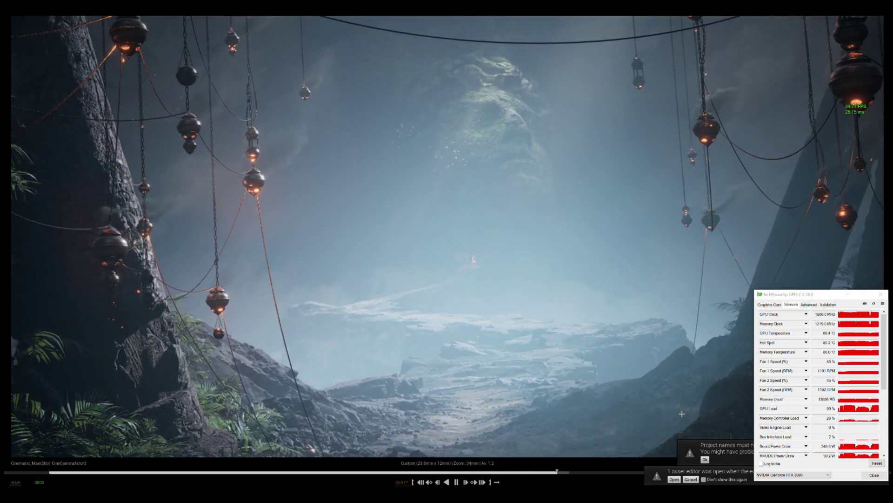
{"action": "key", "text": "space"}
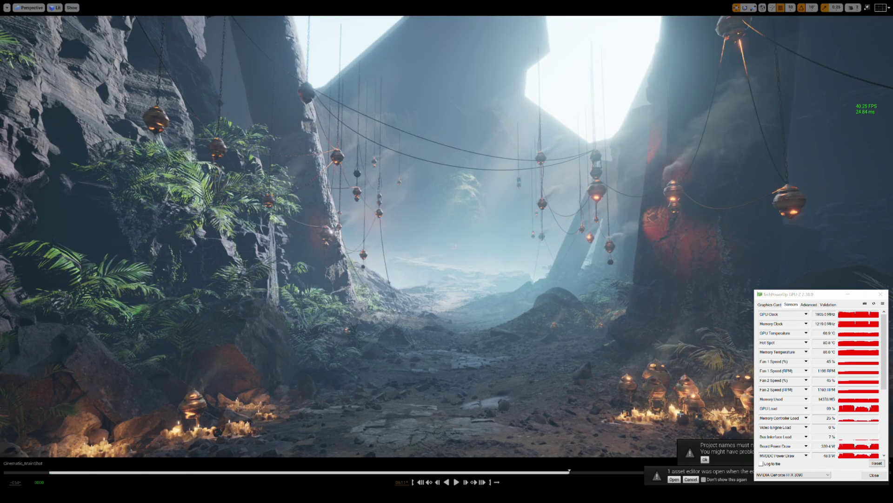
Switch DLSS to Performance, rewind MainShot to its first frame and play it.
{"action": "left_click", "coordinate": [7, 8]}
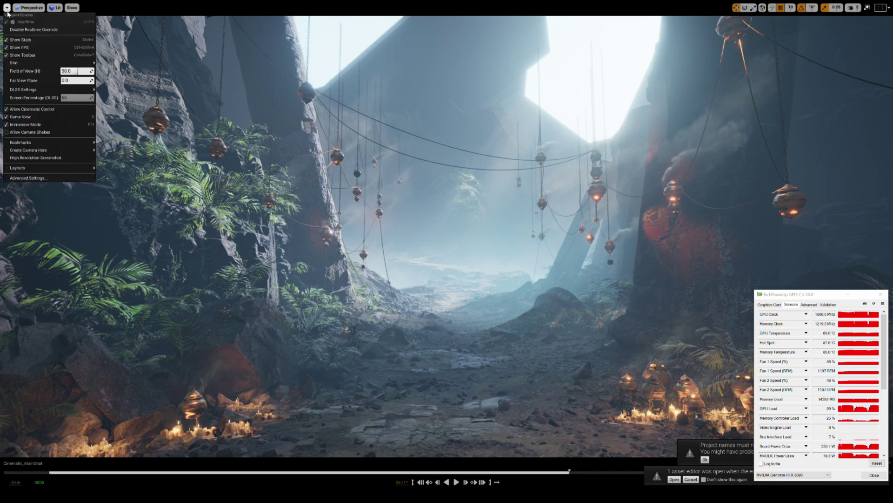
{"action": "mouse_move", "coordinate": [25, 91]}
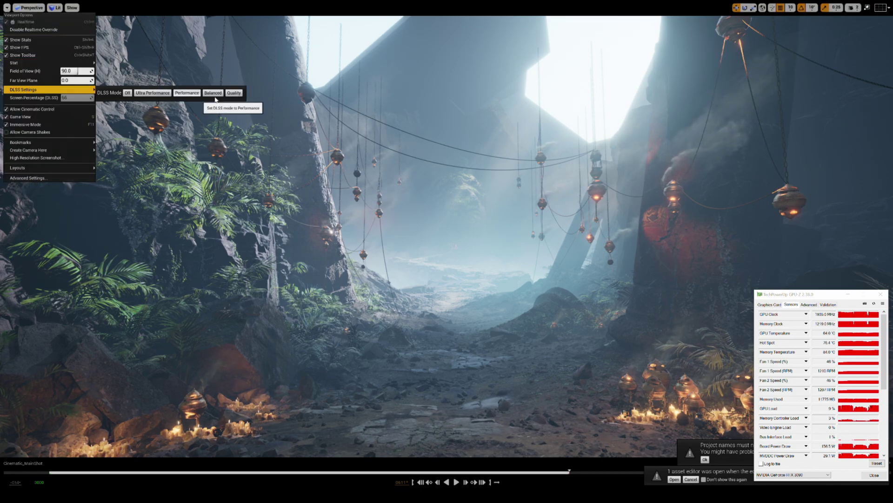
{"action": "left_click", "coordinate": [188, 93]}
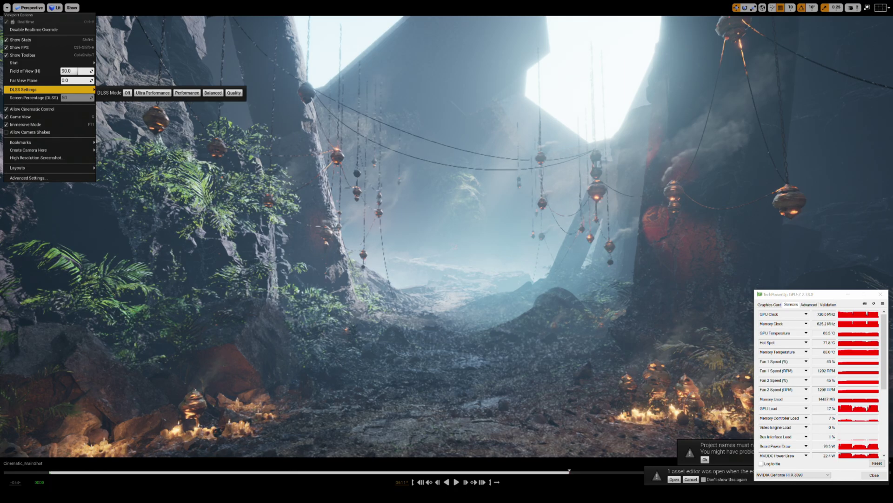
{"action": "left_click", "coordinate": [331, 484]}
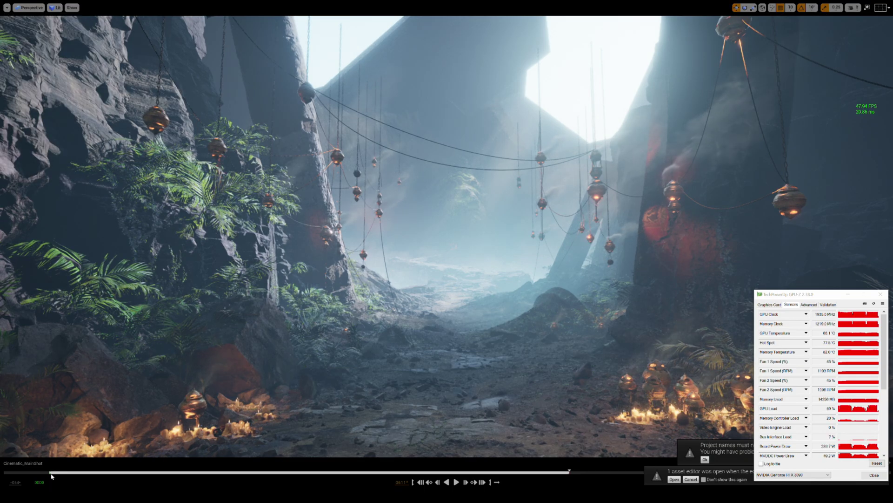
{"action": "left_click", "coordinate": [50, 472]}
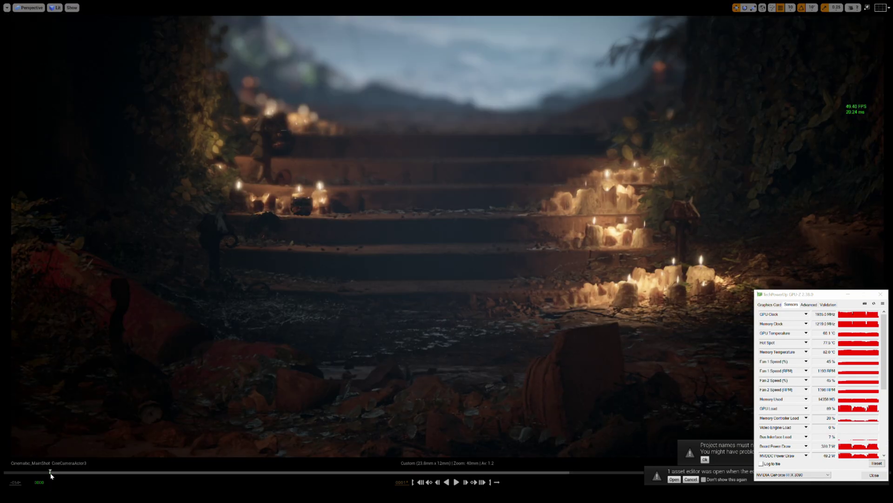
{"action": "left_click", "coordinate": [455, 482]}
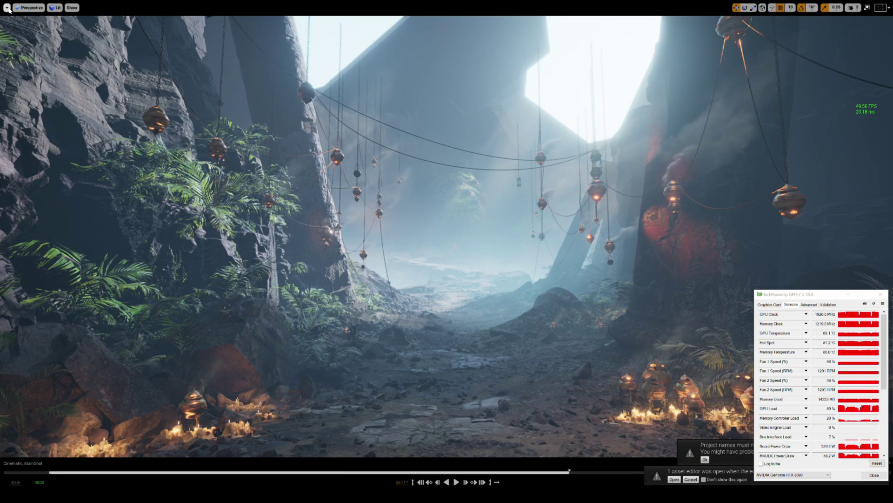
Set the viewport's DLSS mode to Ultra Performance.
{"action": "left_click", "coordinate": [7, 7]}
{"action": "mouse_move", "coordinate": [84, 90]}
{"action": "left_click", "coordinate": [147, 93]}
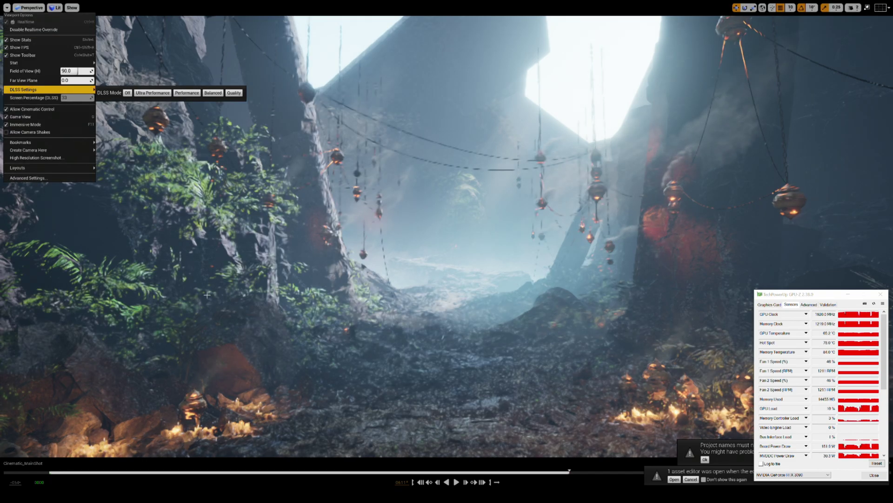
{"action": "key", "text": "Escape"}
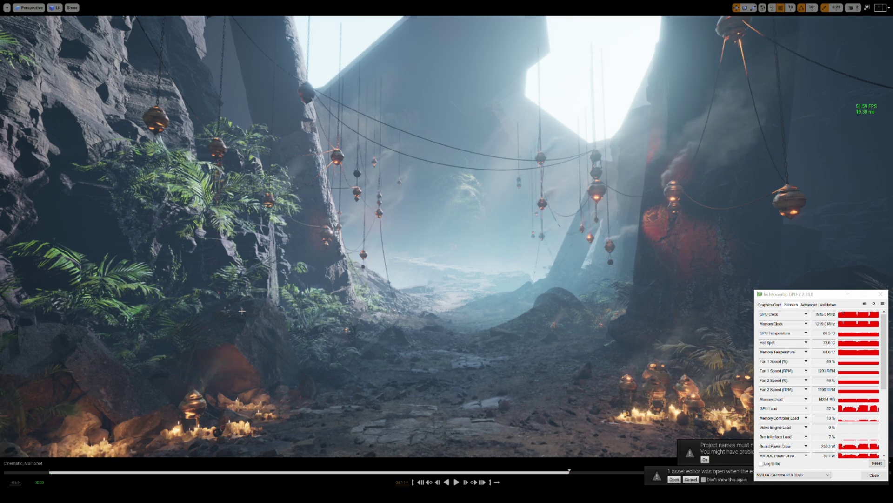
Recheck the viewport options, then exit full-screen to restore the editor layout.
{"action": "left_click", "coordinate": [6, 8]}
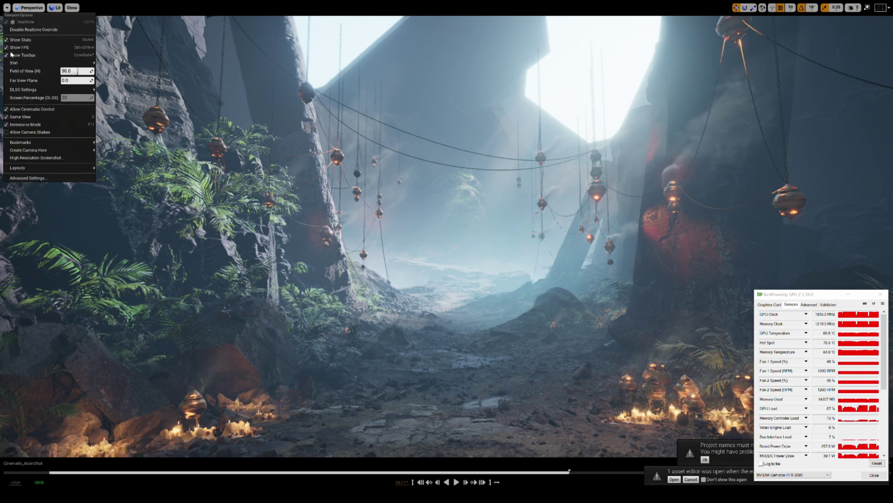
{"action": "mouse_move", "coordinate": [23, 89]}
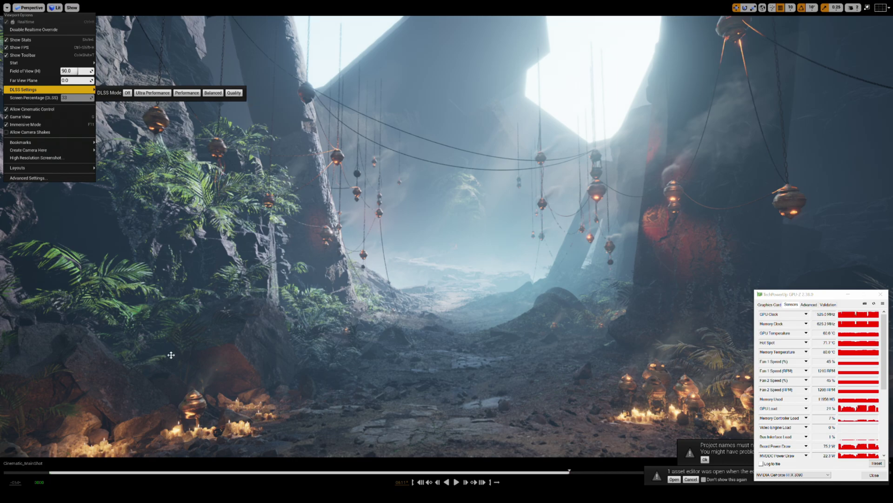
{"action": "left_click", "coordinate": [145, 480]}
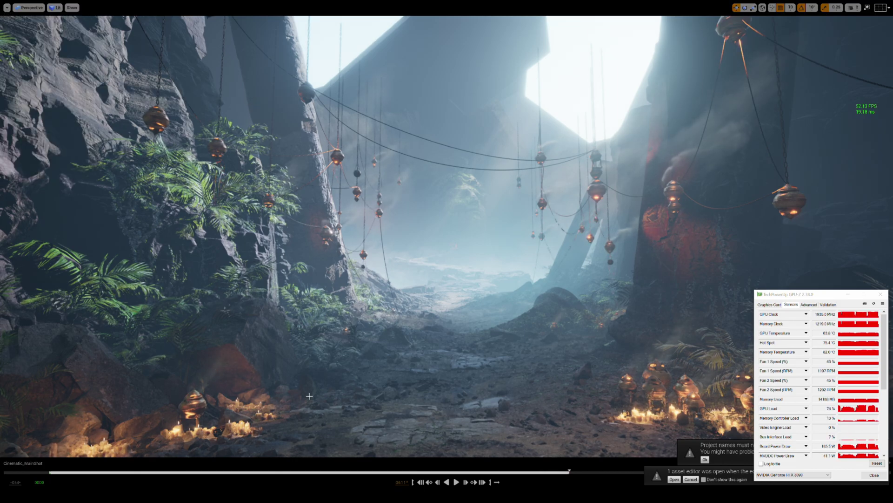
{"action": "key", "text": "F11"}
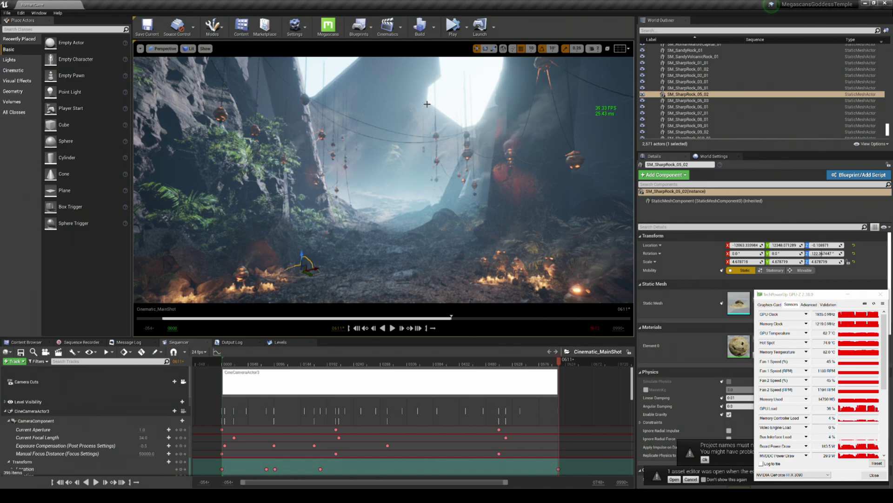
Load Cinematic_CandlesCloseup, lock the viewport to its camera cuts, and move to frame 0001.
{"action": "left_click", "coordinate": [396, 37]}
{"action": "left_click", "coordinate": [404, 86]}
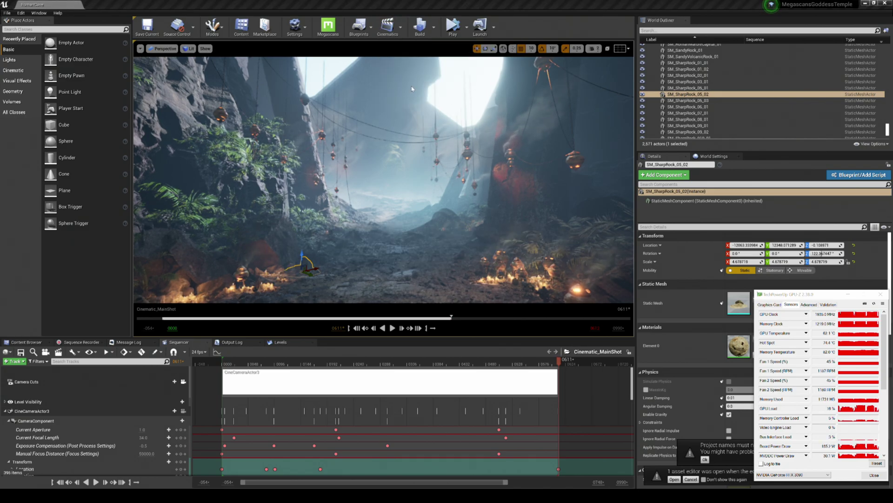
{"action": "left_click", "coordinate": [185, 383]}
{"action": "left_click", "coordinate": [220, 362]}
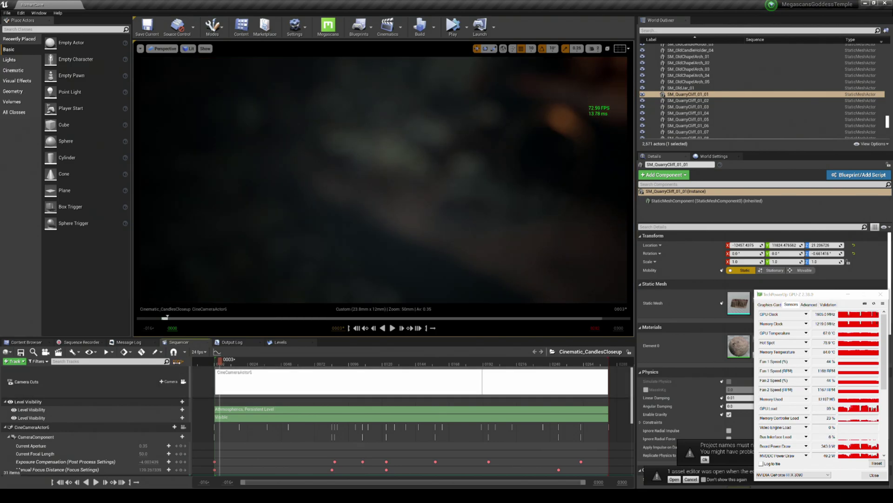
{"action": "left_click", "coordinate": [183, 101]}
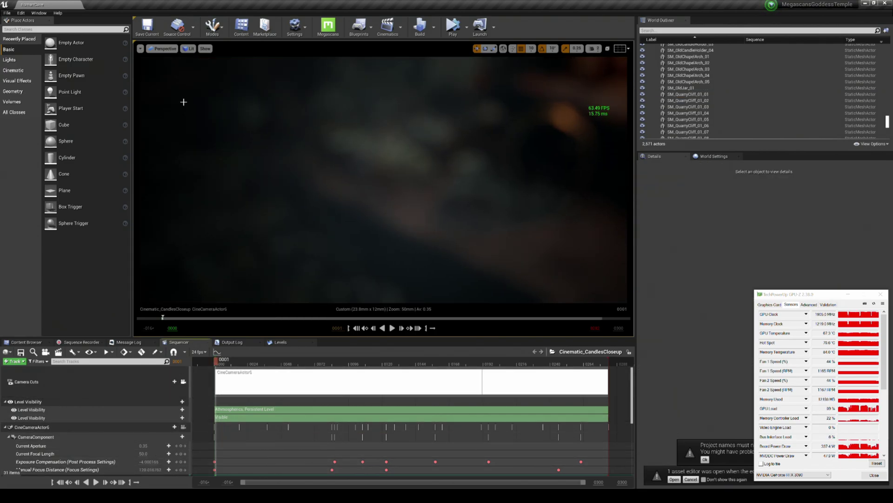
Play CandlesCloseup full-screen from frame 0000.
{"action": "key", "text": "space"}
{"action": "key", "text": "F11"}
{"action": "key", "text": "space"}
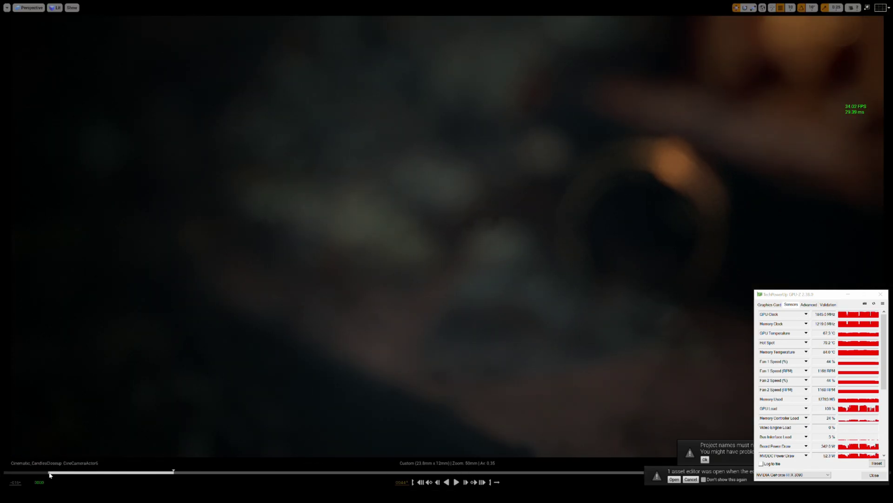
{"action": "left_click", "coordinate": [51, 473]}
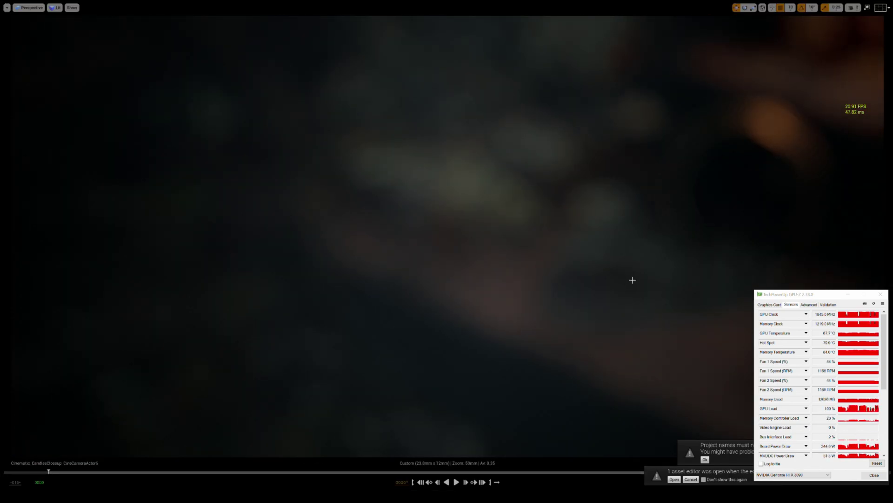
{"action": "left_click", "coordinate": [456, 483]}
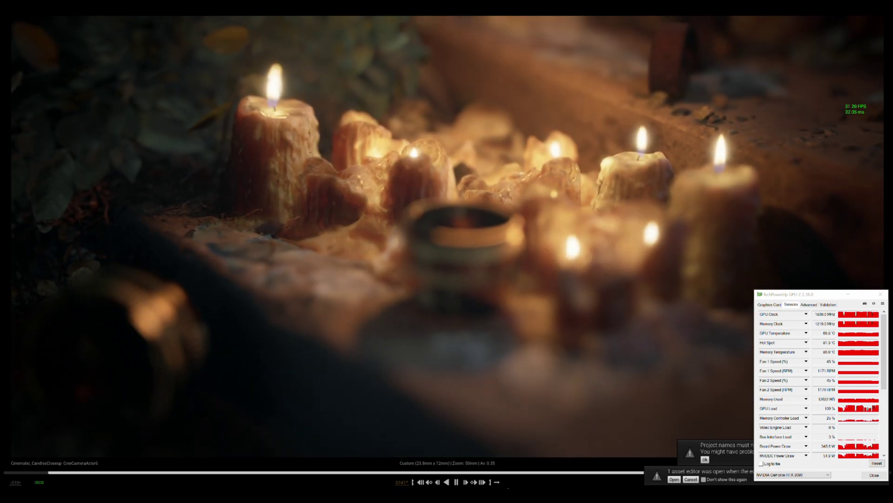
Pause the CandlesCloseup sequence at frame 0281 on the candle close-up.
{"action": "key", "text": "space"}
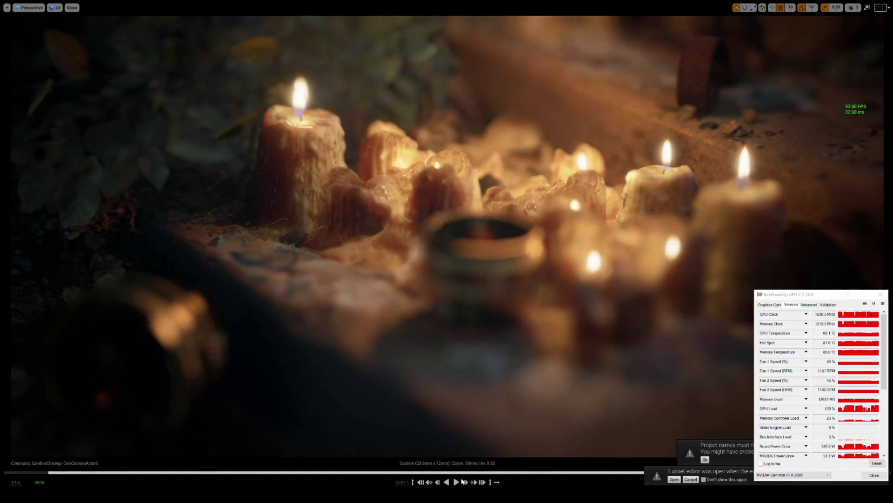
Check the viewport options, then replay CandlesCloseup from frame 0000 and pause it again.
{"action": "left_click", "coordinate": [6, 8]}
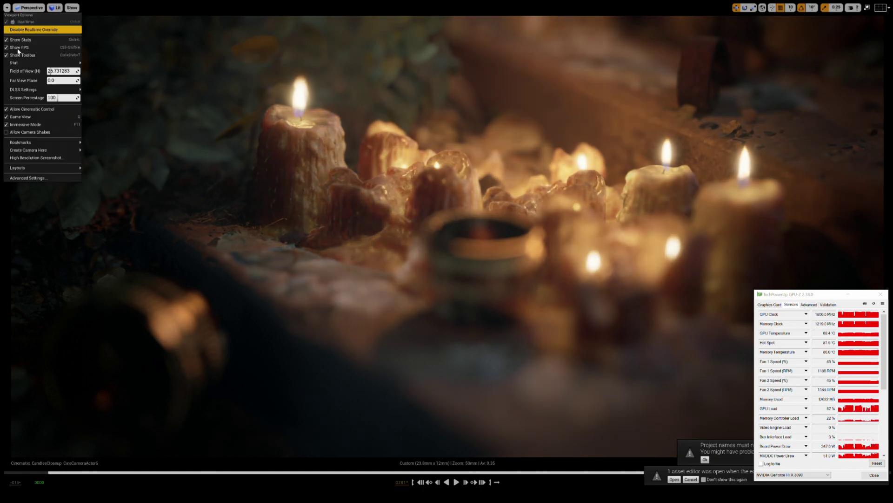
{"action": "mouse_move", "coordinate": [27, 90]}
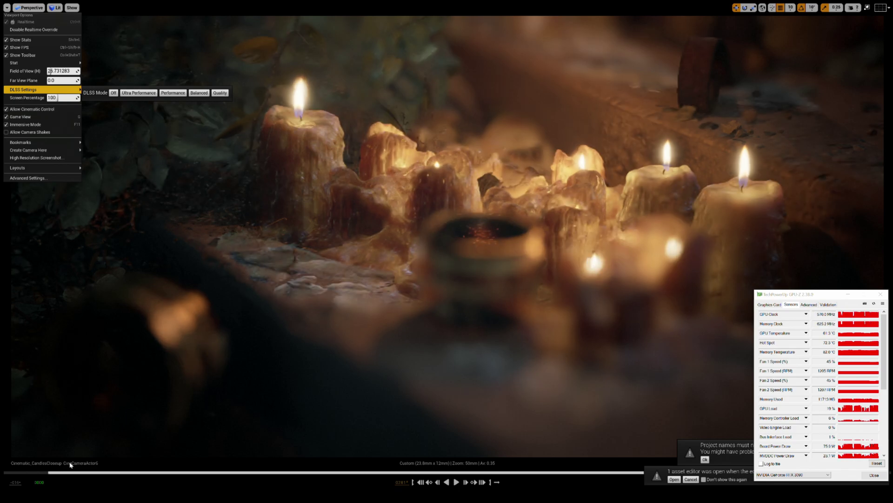
{"action": "left_click", "coordinate": [49, 472]}
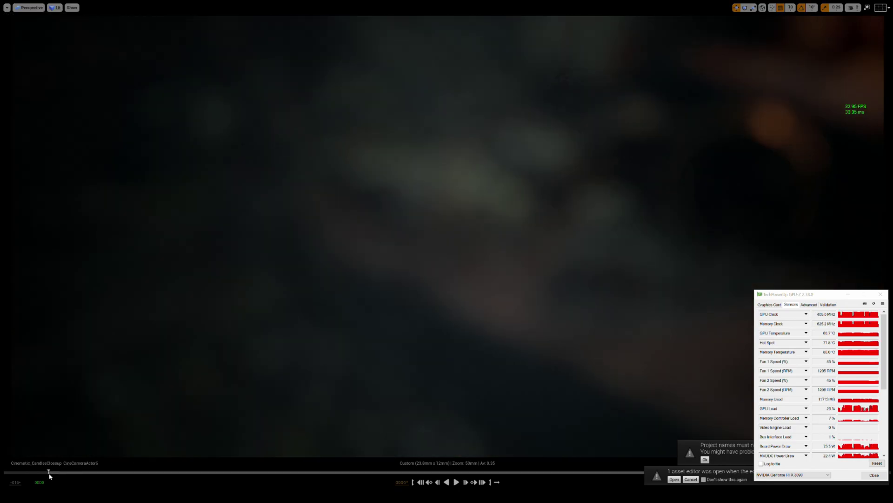
{"action": "left_click", "coordinate": [456, 482]}
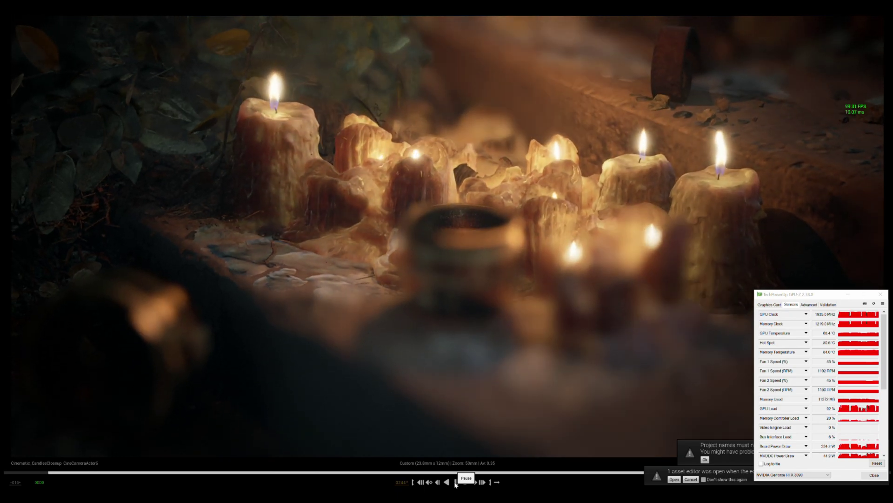
{"action": "left_click", "coordinate": [455, 483]}
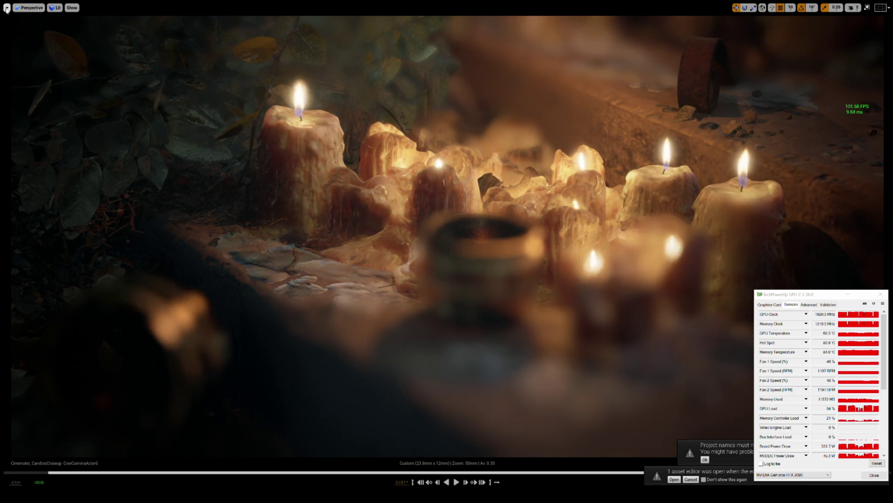
Set viewport DLSS to Balanced and replay the candle close-up cinematic to the end of the shot.
{"action": "left_click", "coordinate": [6, 8]}
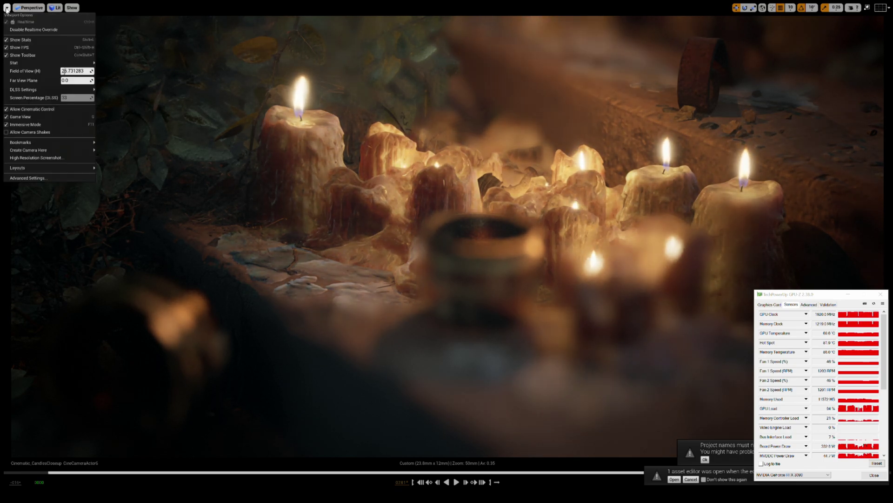
{"action": "mouse_move", "coordinate": [28, 91]}
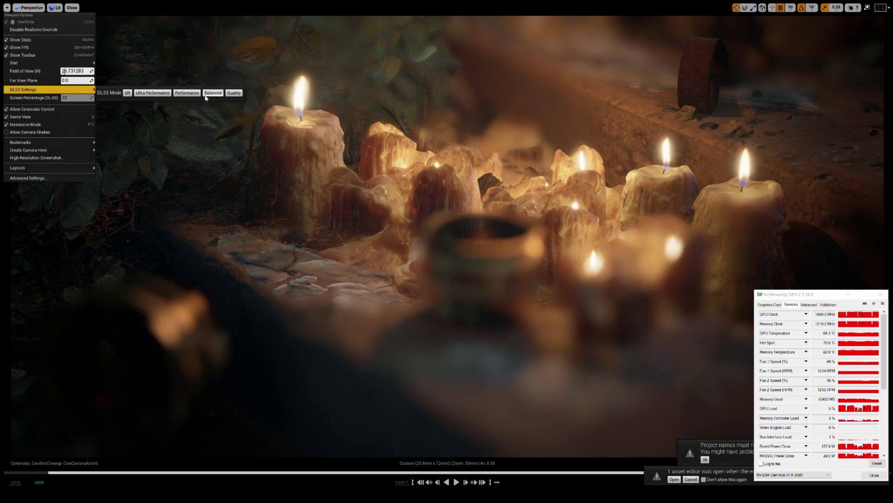
{"action": "left_click", "coordinate": [50, 473]}
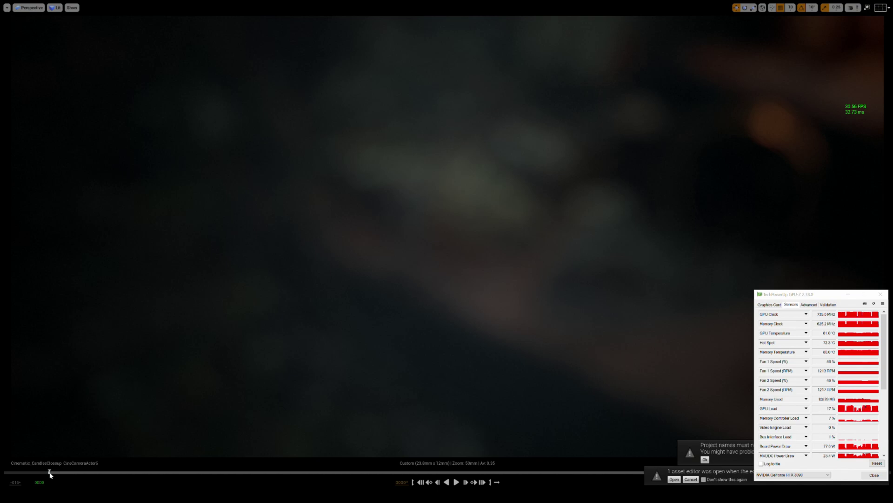
{"action": "left_click", "coordinate": [456, 483]}
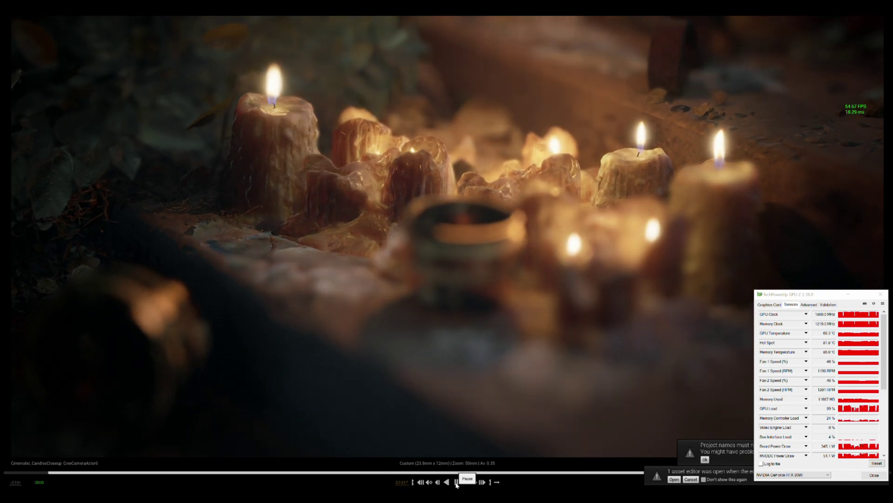
{"action": "left_click", "coordinate": [456, 482]}
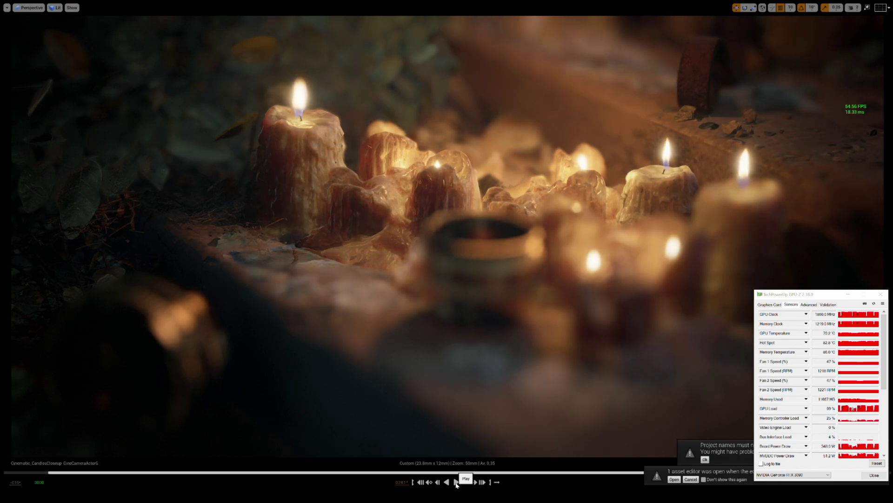
Switch viewport DLSS to Performance, play the candle close-up through, and reopen the DLSS settings.
{"action": "left_click", "coordinate": [6, 7]}
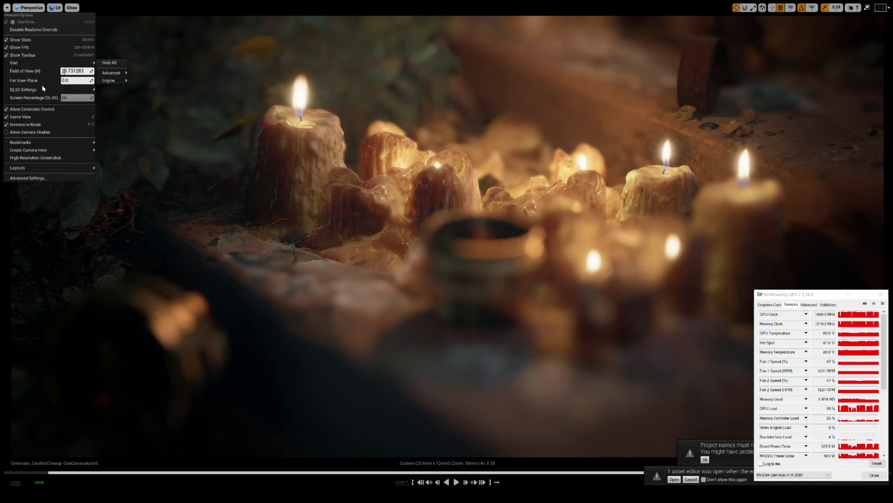
{"action": "mouse_move", "coordinate": [56, 89]}
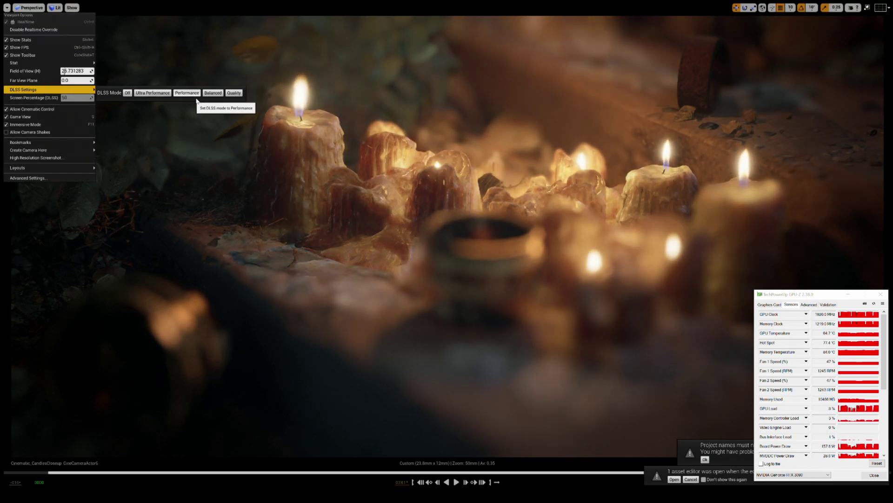
{"action": "left_click", "coordinate": [50, 473]}
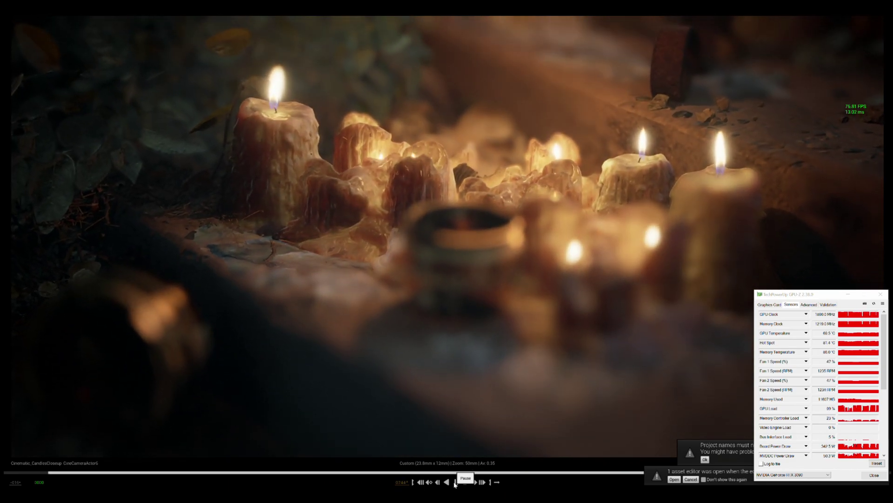
{"action": "left_click", "coordinate": [455, 482]}
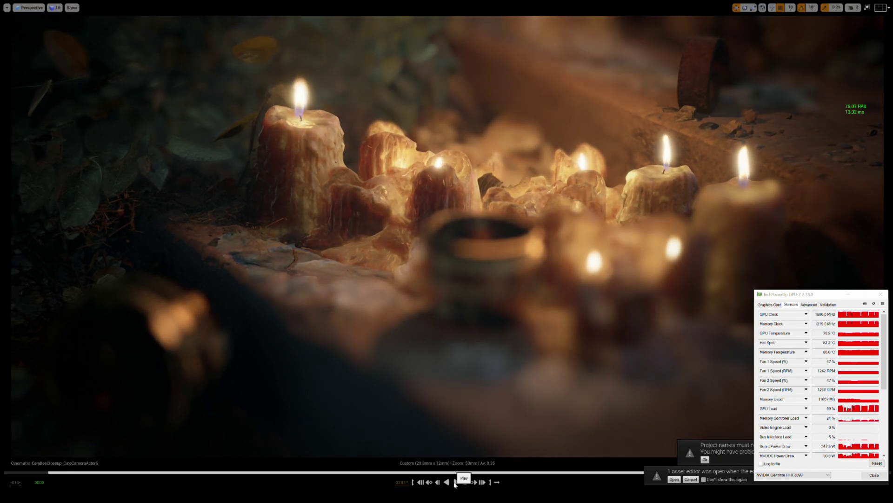
{"action": "left_click", "coordinate": [6, 8]}
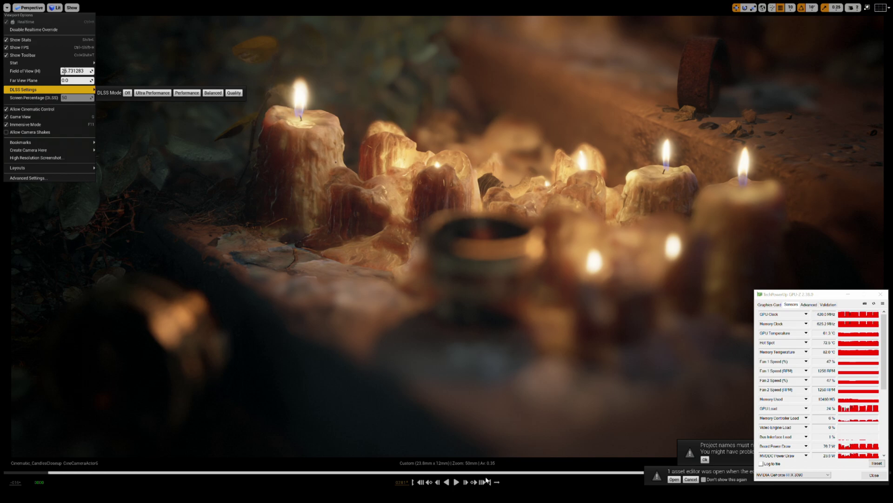
Open Cinematic_ColumnCloseupPan, lock the viewport to its camera cuts, and play it full-screen from frame 0.
{"action": "left_click", "coordinate": [388, 27]}
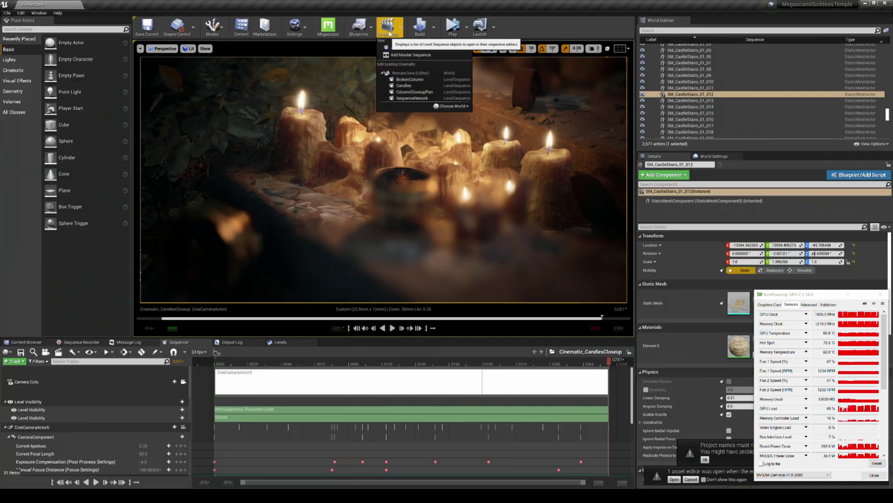
{"action": "left_click", "coordinate": [410, 92]}
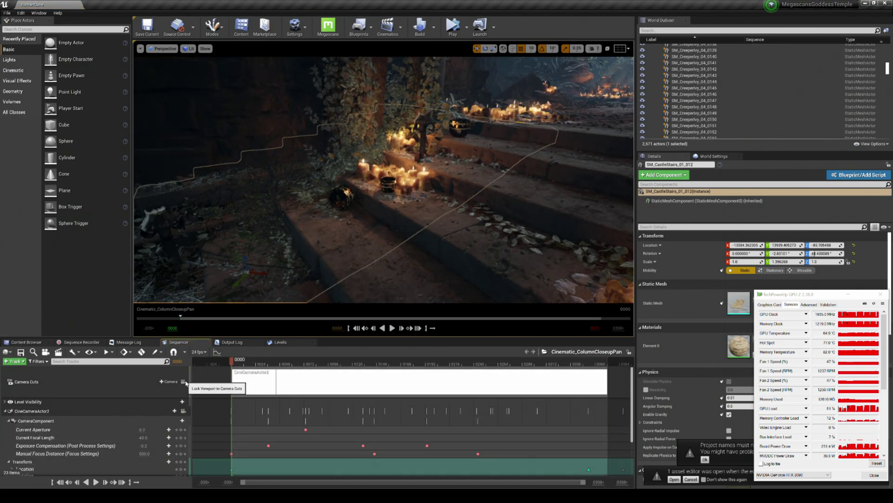
{"action": "left_click", "coordinate": [184, 382]}
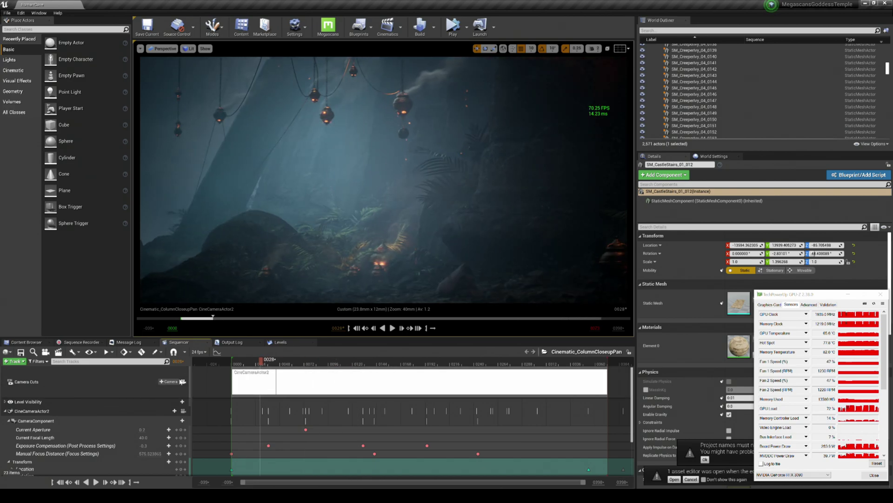
{"action": "key", "text": "Up"}
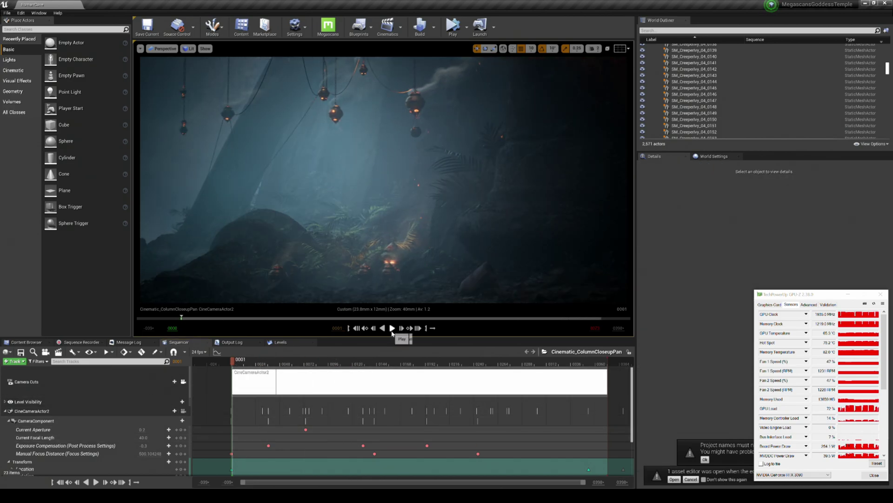
{"action": "left_click", "coordinate": [392, 330]}
{"action": "key", "text": "F11"}
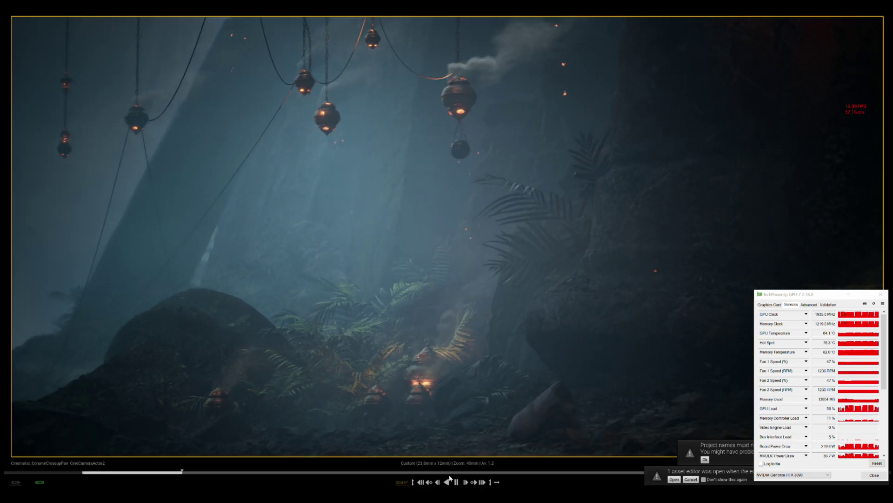
Rewind the column pan, turn DLSS off, and play it at native resolution until frame 0372.
{"action": "left_click", "coordinate": [455, 481]}
{"action": "left_click_drag", "start_coordinate": [87, 472], "coordinate": [85, 472]}
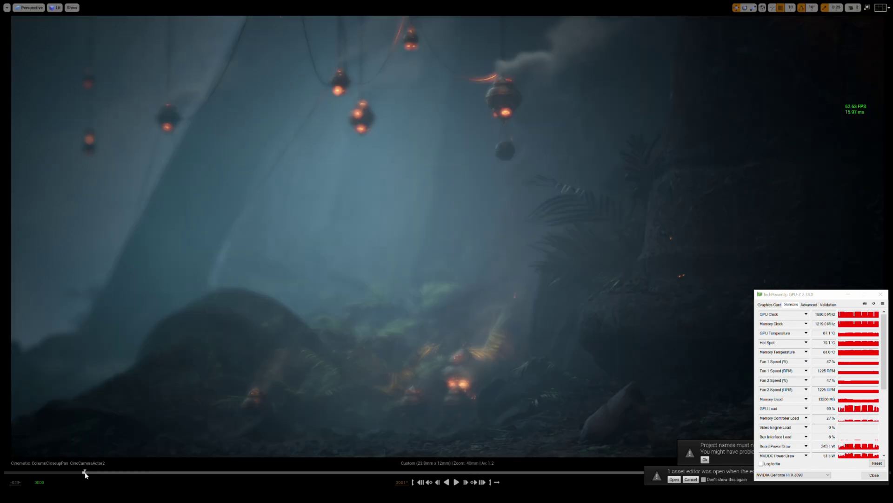
{"action": "left_click", "coordinate": [7, 8]}
{"action": "mouse_move", "coordinate": [38, 91]}
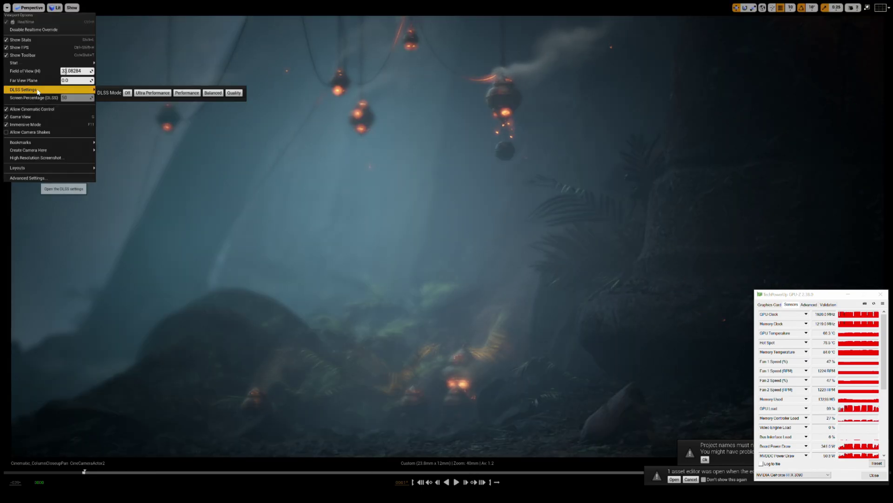
{"action": "left_click", "coordinate": [152, 93]}
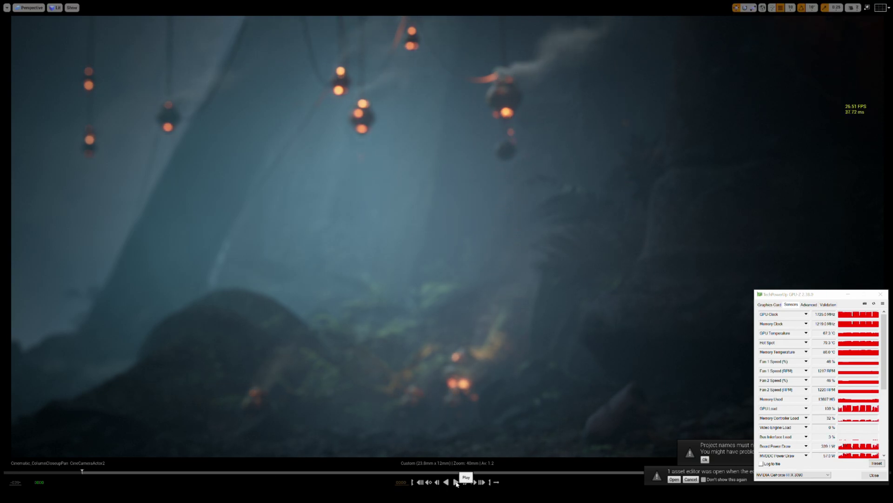
{"action": "left_click", "coordinate": [456, 482]}
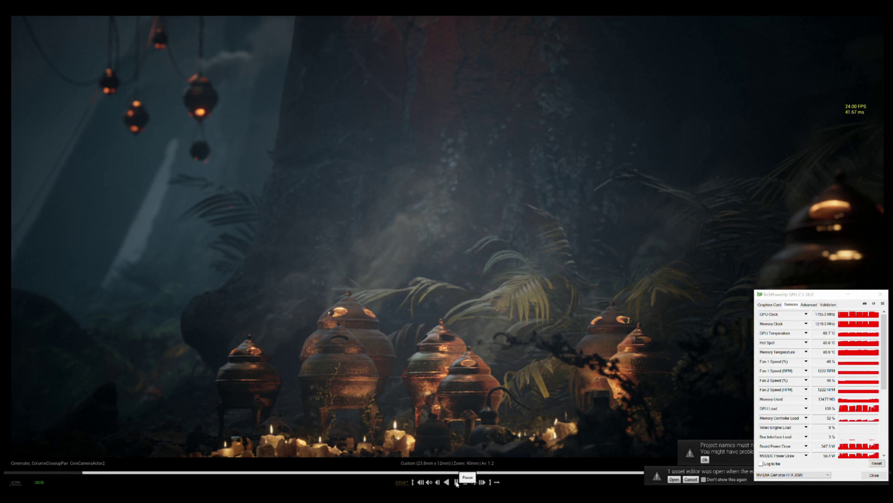
{"action": "left_click", "coordinate": [456, 482]}
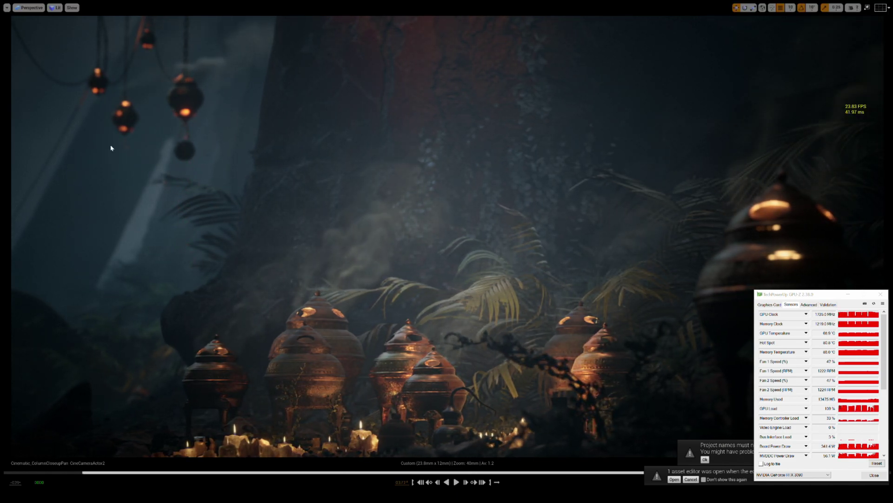
{"action": "left_click", "coordinate": [7, 8]}
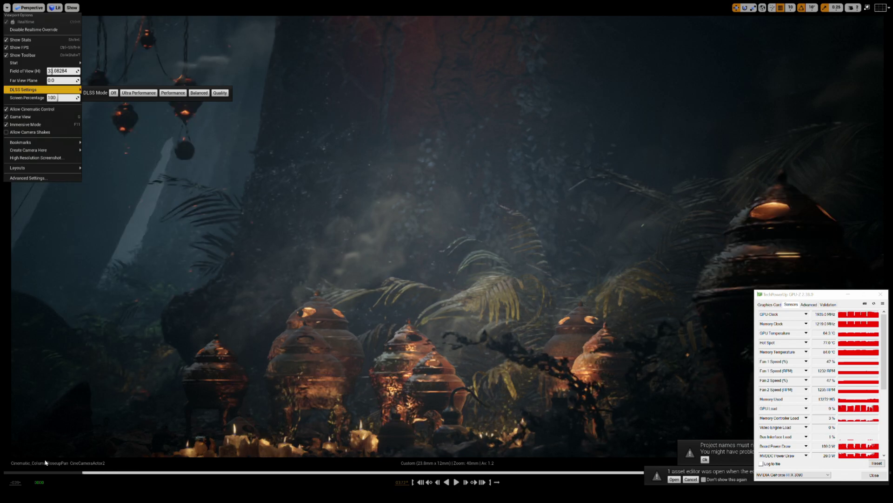
Switch DLSS to Ultra Performance and replay the column close-up pan from frame 0000.
{"action": "left_click", "coordinate": [85, 474]}
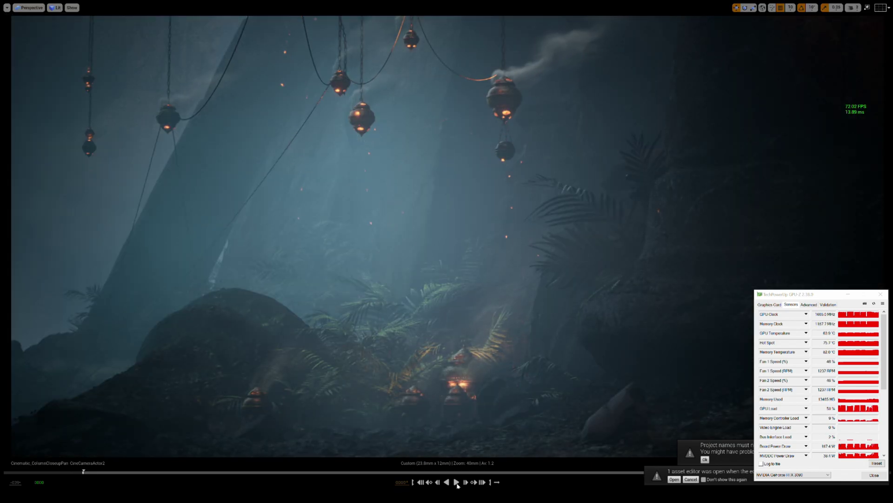
{"action": "left_click", "coordinate": [456, 482]}
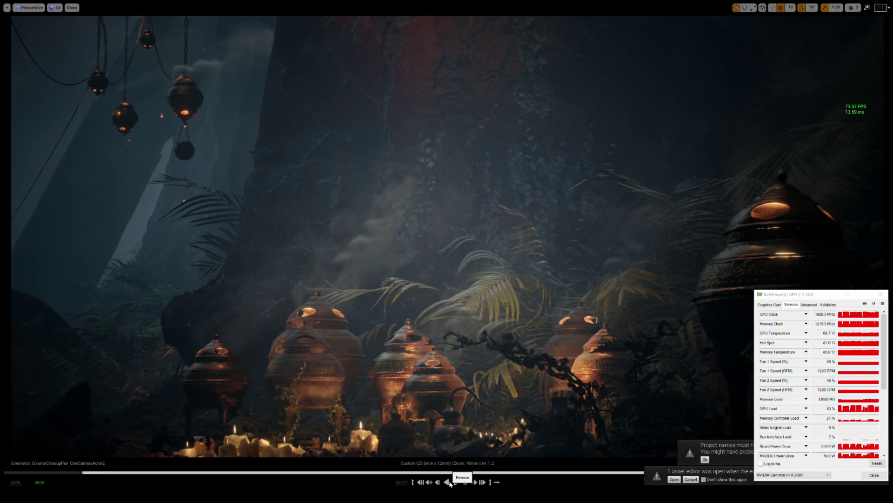
{"action": "left_click", "coordinate": [7, 7]}
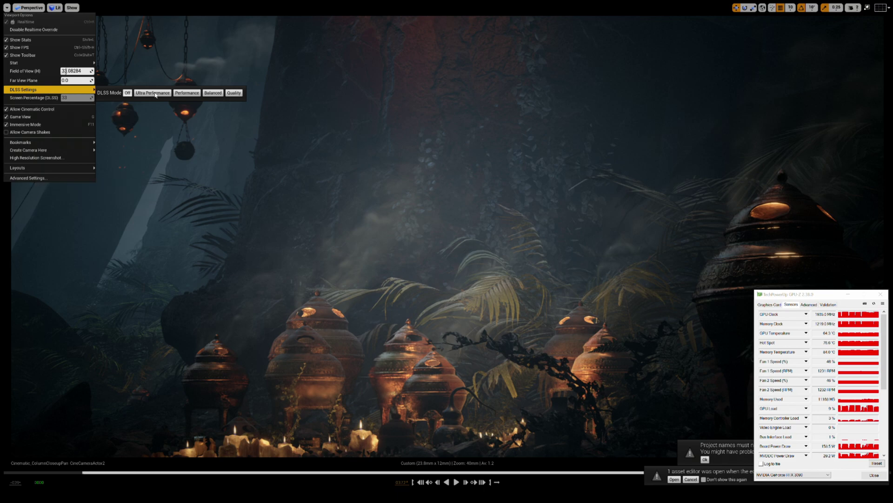
Change the DLSS mode, restart the column pan, and pause it on the glowing urns.
{"action": "left_click", "coordinate": [85, 473]}
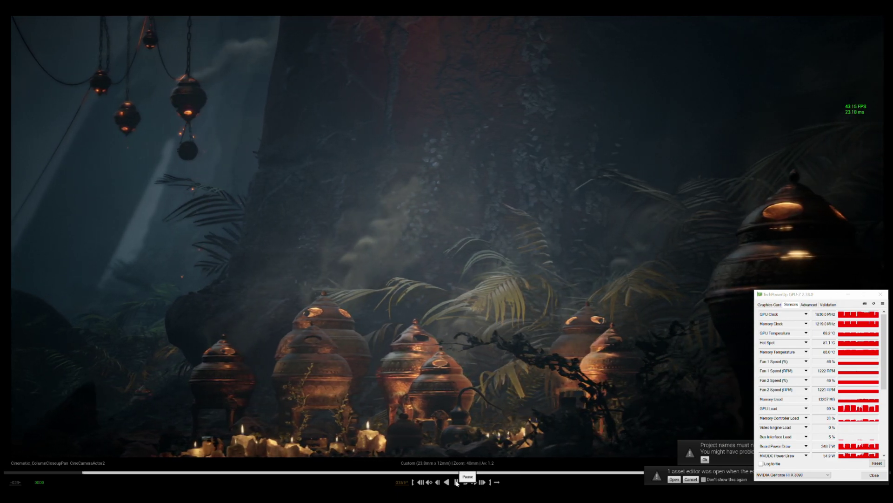
{"action": "left_click", "coordinate": [457, 483]}
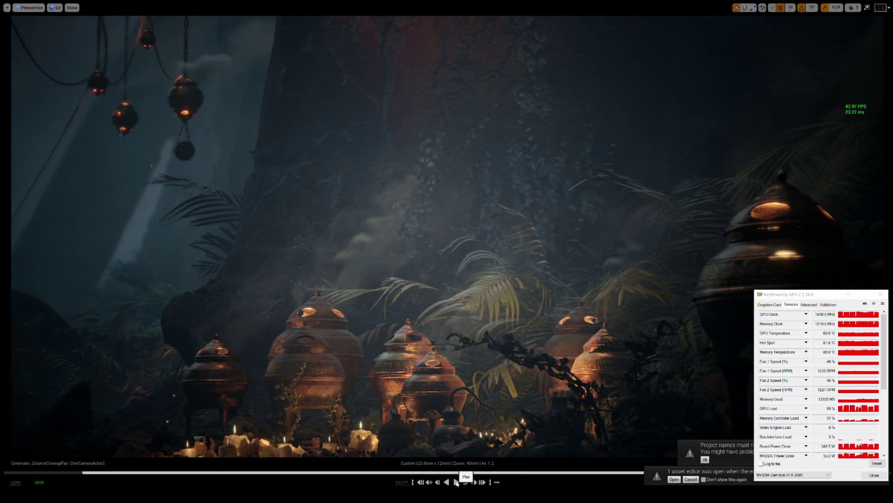
Pick another mode under Viewport Options > DLSS Settings for the column pan cinematic.
{"action": "left_click", "coordinate": [7, 8]}
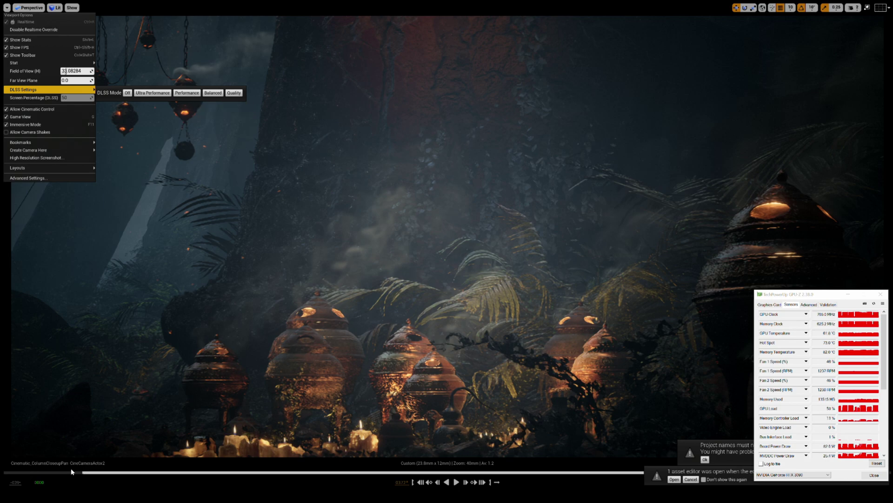
{"action": "left_click", "coordinate": [84, 473]}
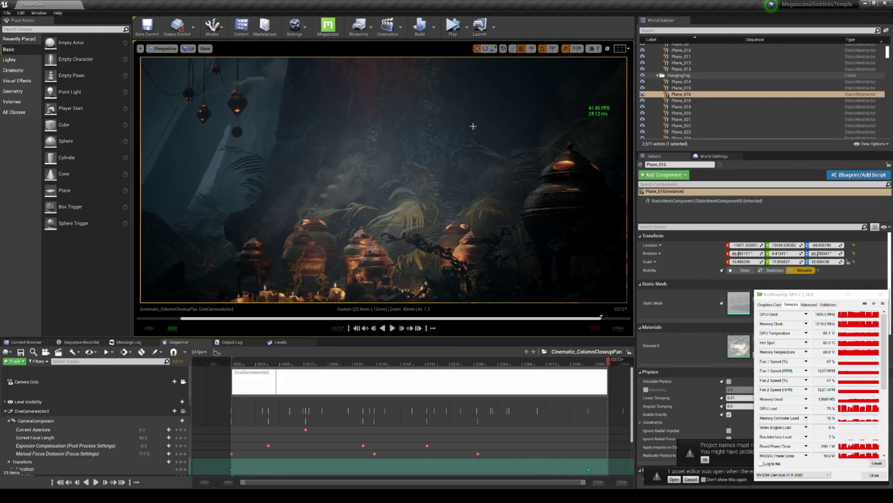
Turn DLSS off and switch from the cinematic camera to the Default Viewport editor view.
{"action": "key", "text": "Escape"}
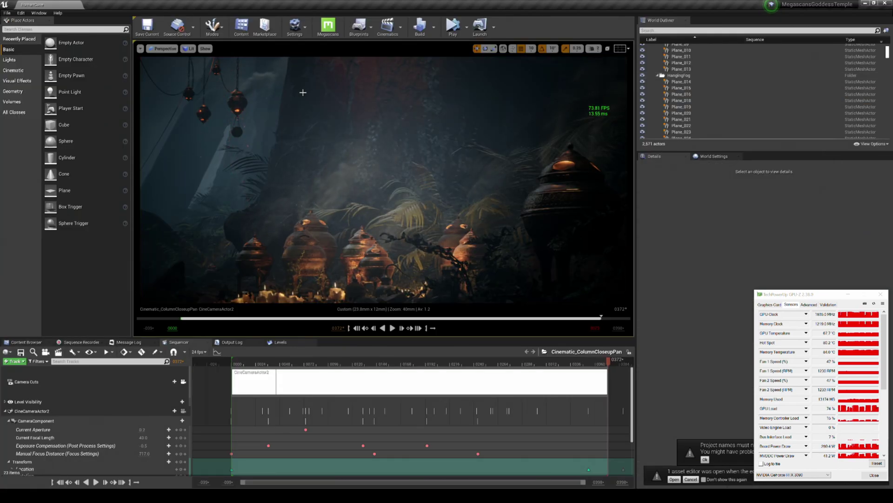
{"action": "left_click", "coordinate": [140, 48]}
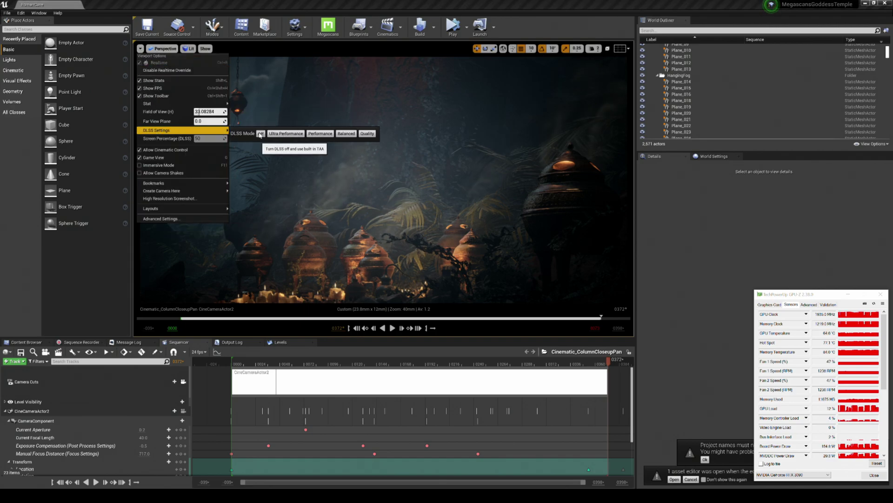
{"action": "left_click", "coordinate": [260, 133]}
{"action": "left_click", "coordinate": [214, 93]}
{"action": "left_click", "coordinate": [167, 48]}
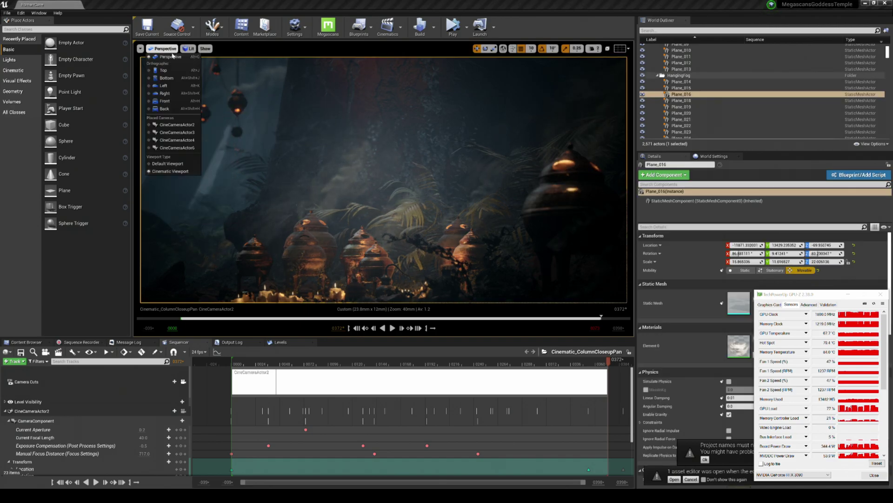
{"action": "left_click", "coordinate": [185, 164]}
{"action": "left_click", "coordinate": [342, 159]}
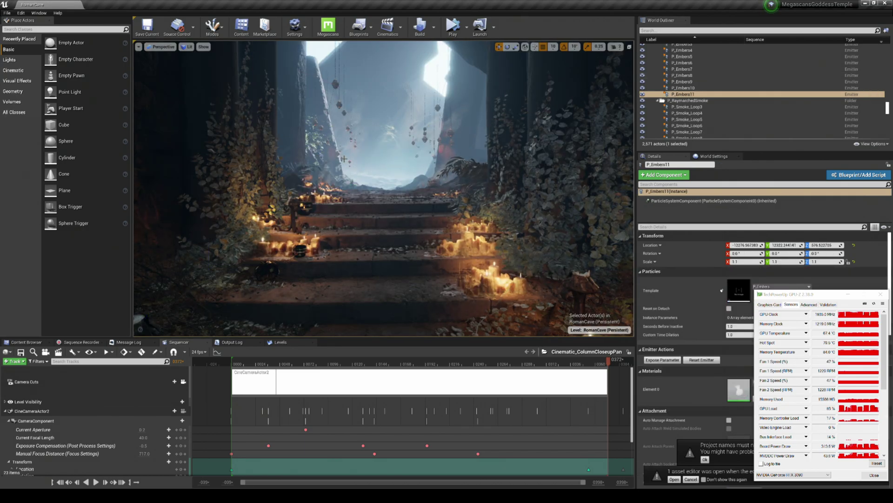
Make the viewport full-screen and turn on the Show FPS readout.
{"action": "key", "text": "F11"}
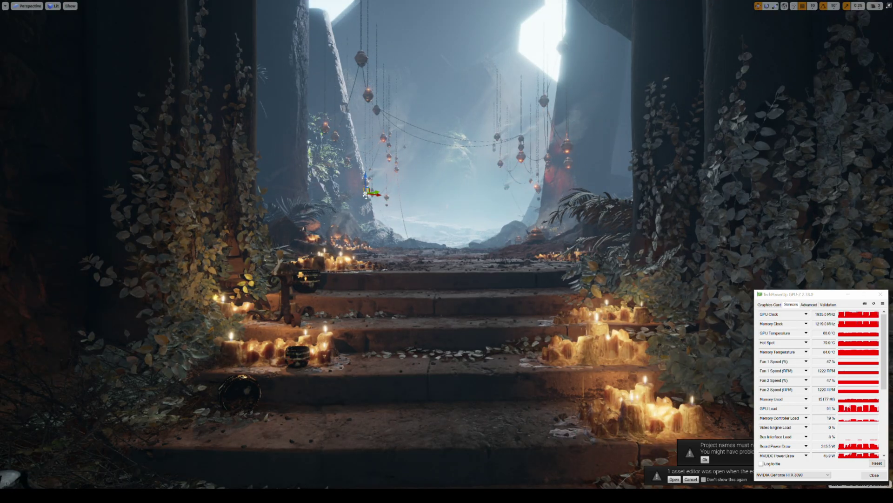
{"action": "scroll", "coordinate": [374, 202], "scroll_direction": "up", "scroll_amount": 4}
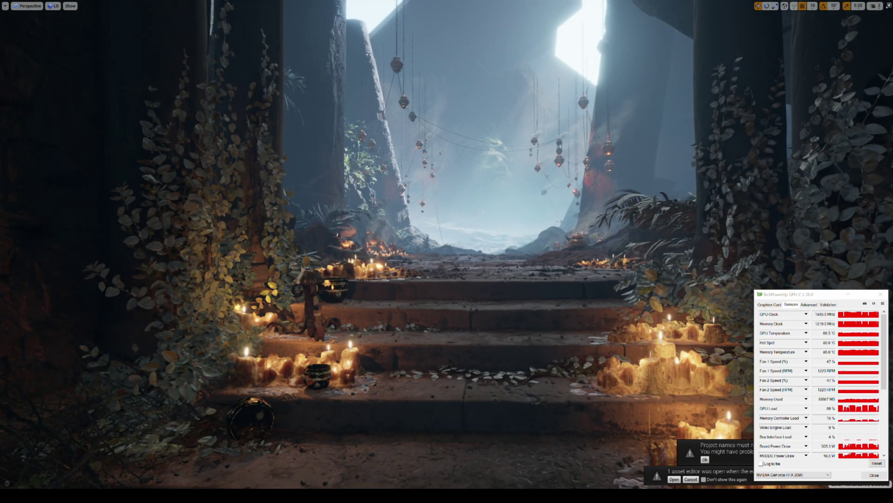
{"action": "scroll", "coordinate": [446, 244], "scroll_direction": "up", "scroll_amount": 1}
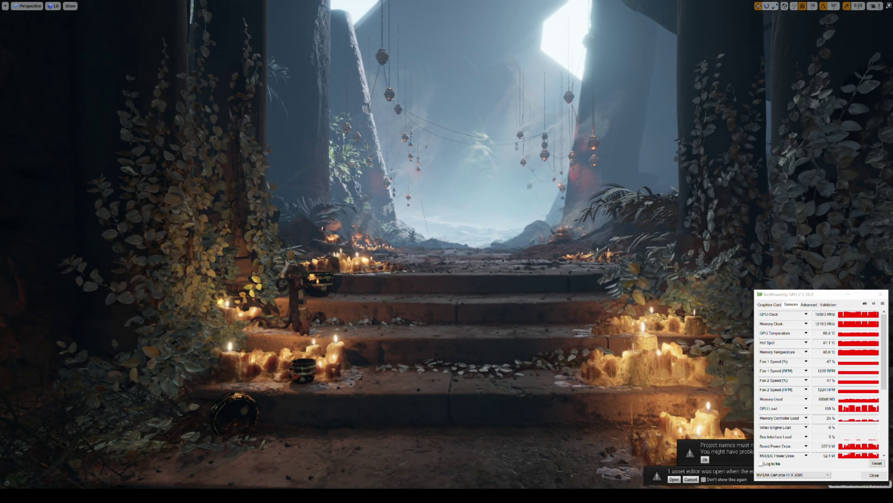
{"action": "left_click", "coordinate": [5, 6]}
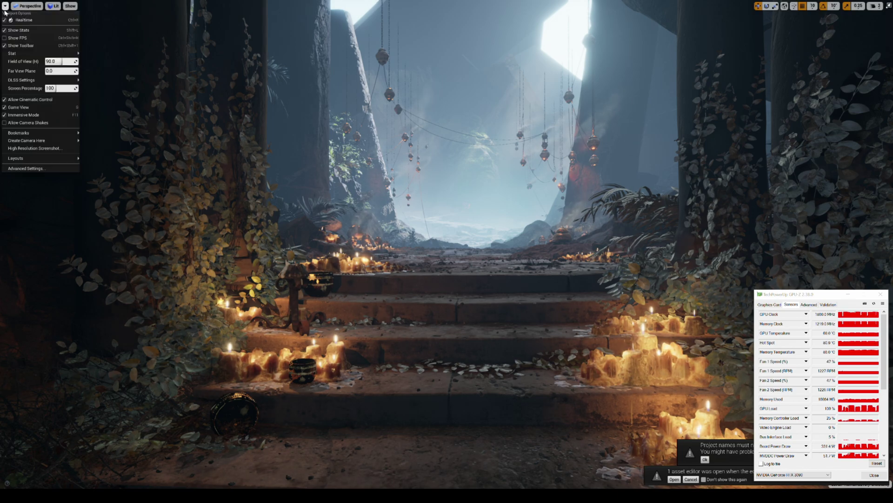
{"action": "left_click", "coordinate": [24, 46]}
Fly the camera up the candle-lit stairs toward the copper urn and candle shrine.
{"action": "scroll", "coordinate": [278, 307], "scroll_direction": "up", "scroll_amount": 5}
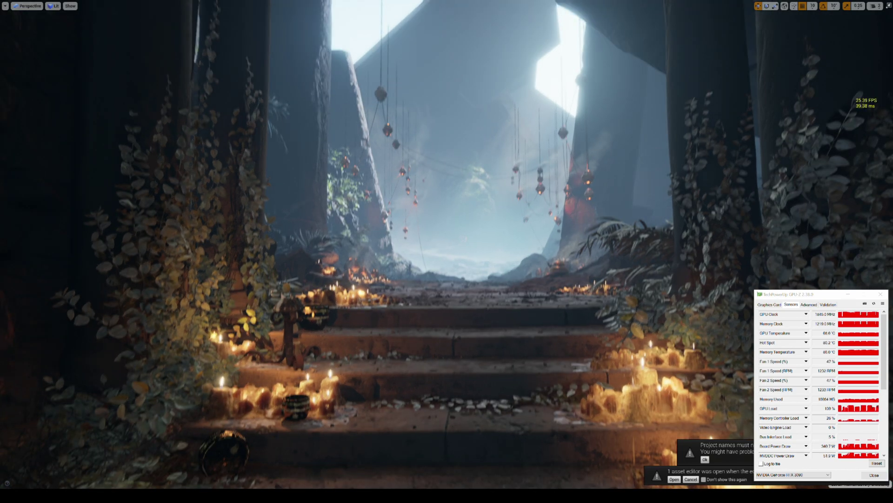
{"action": "scroll", "coordinate": [278, 307], "scroll_direction": "up", "scroll_amount": 2}
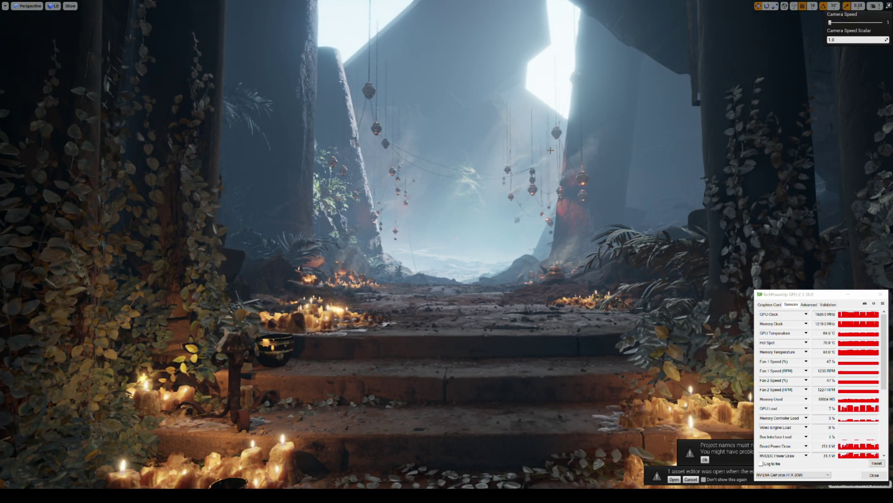
{"action": "scroll", "coordinate": [551, 151], "scroll_direction": "up", "scroll_amount": 6}
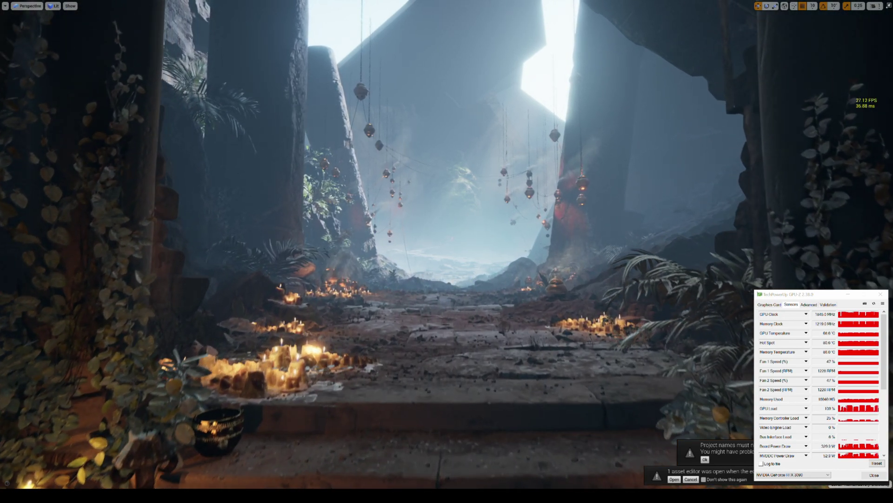
{"action": "scroll", "coordinate": [447, 245], "scroll_direction": "up", "scroll_amount": 6}
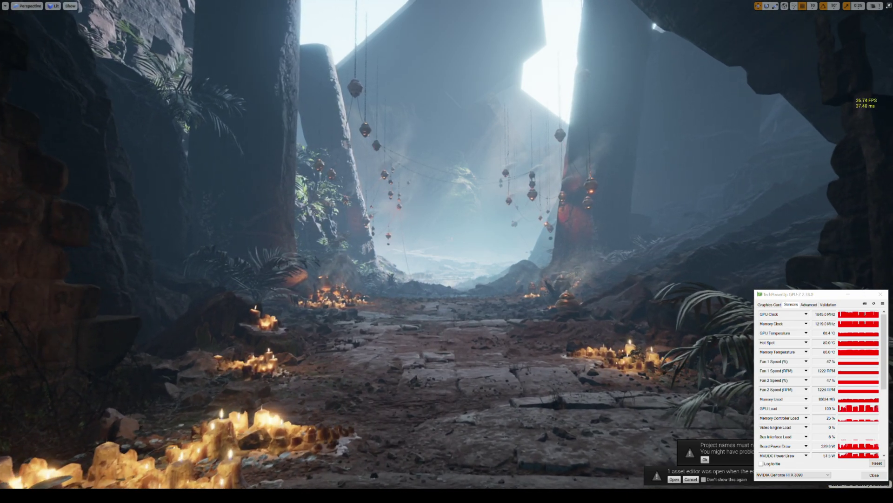
{"action": "scroll", "coordinate": [446, 244], "scroll_direction": "up", "scroll_amount": 6}
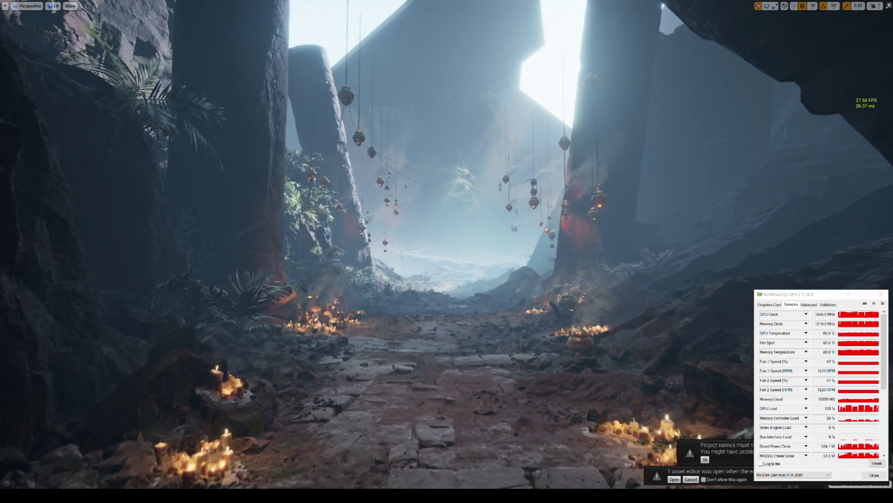
{"action": "scroll", "coordinate": [447, 244], "scroll_direction": "up", "scroll_amount": 6}
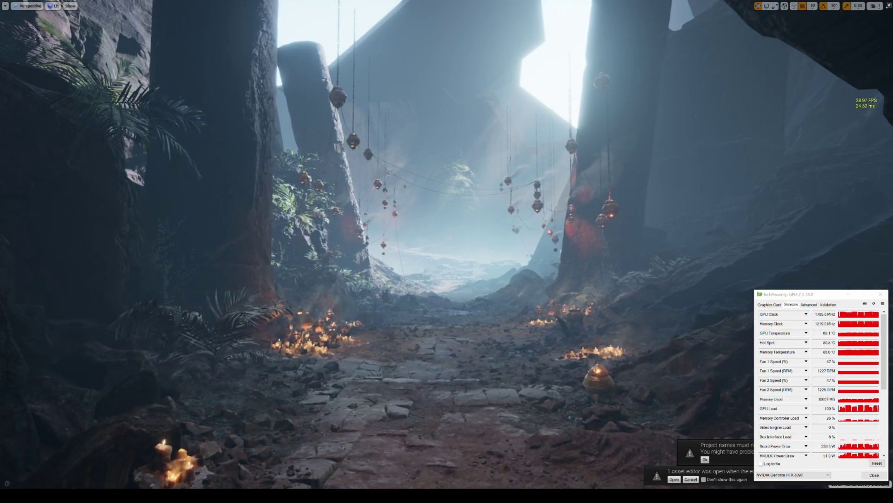
{"action": "scroll", "coordinate": [548, 144], "scroll_direction": "up", "scroll_amount": 5}
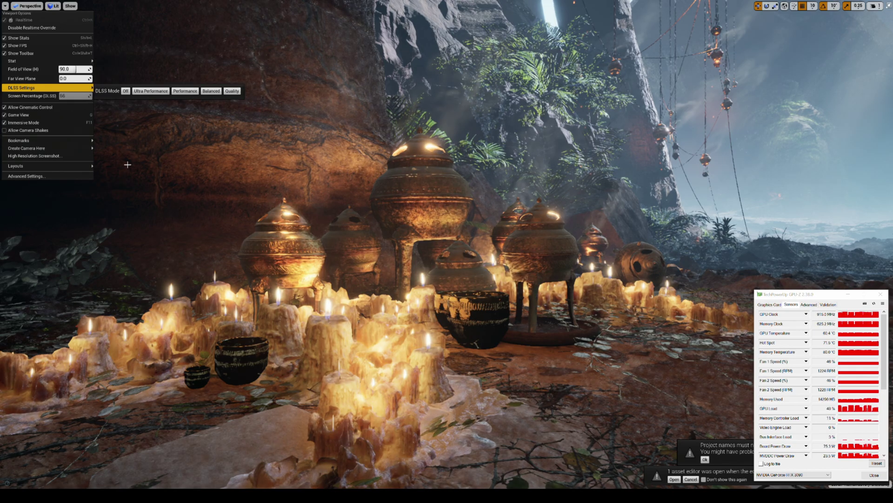
Choose a DLSS mode for the walkaround past the urn shrine.
{"action": "left_click", "coordinate": [4, 6]}
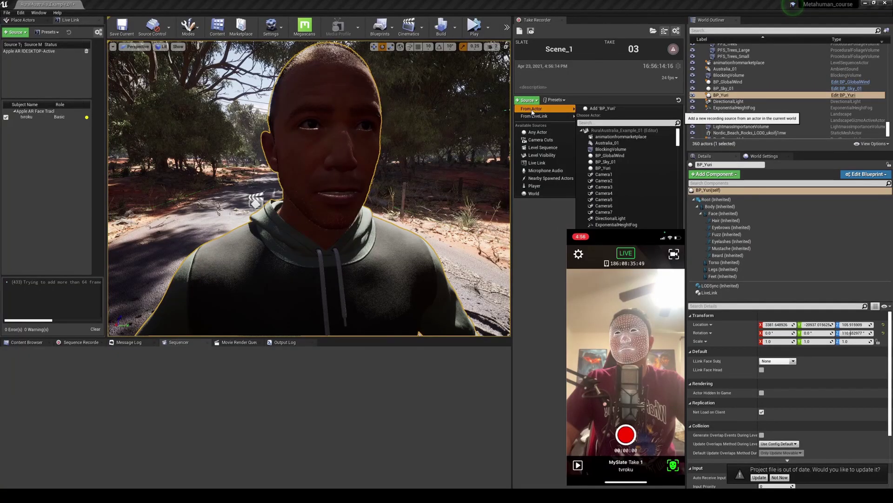
Add BP_Yuri as a Take Recorder source, then bring up the play mode options.
{"action": "left_click", "coordinate": [606, 109]}
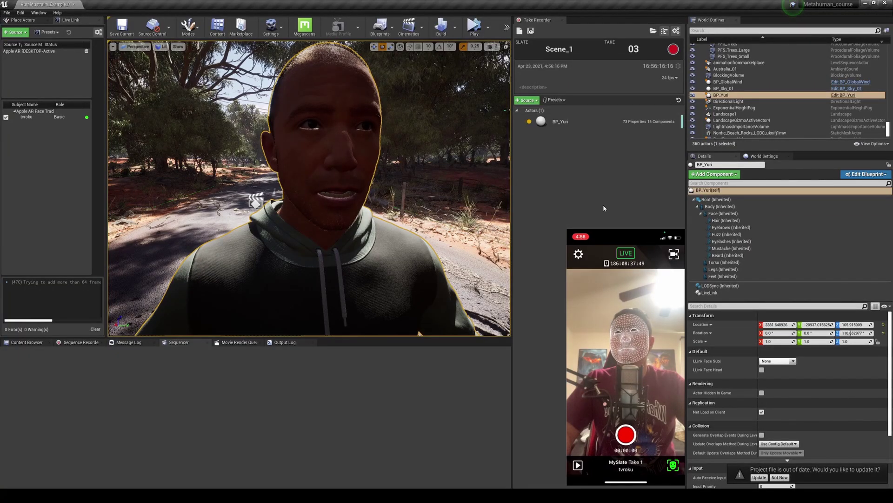
{"action": "left_click", "coordinate": [488, 34]}
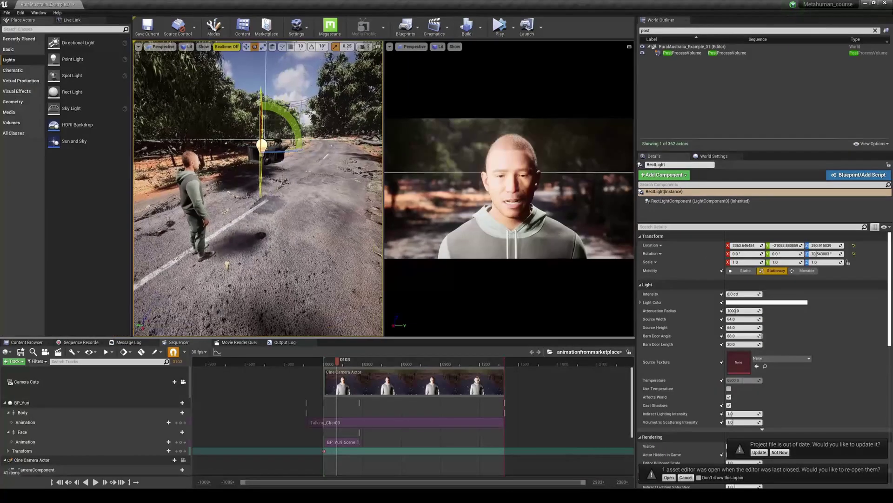